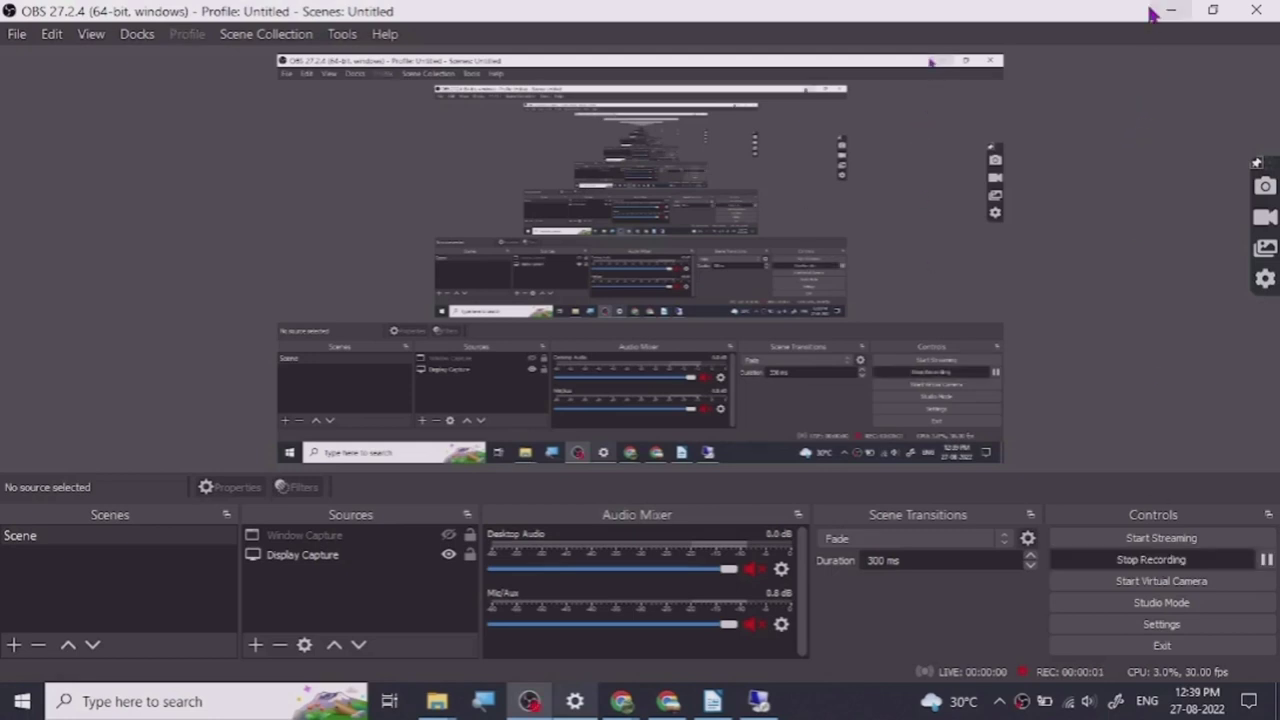
Step: Bring up the YouTube video page and scroll through it
left_click(1171, 10)
scroll(337, 443, "up", 3)
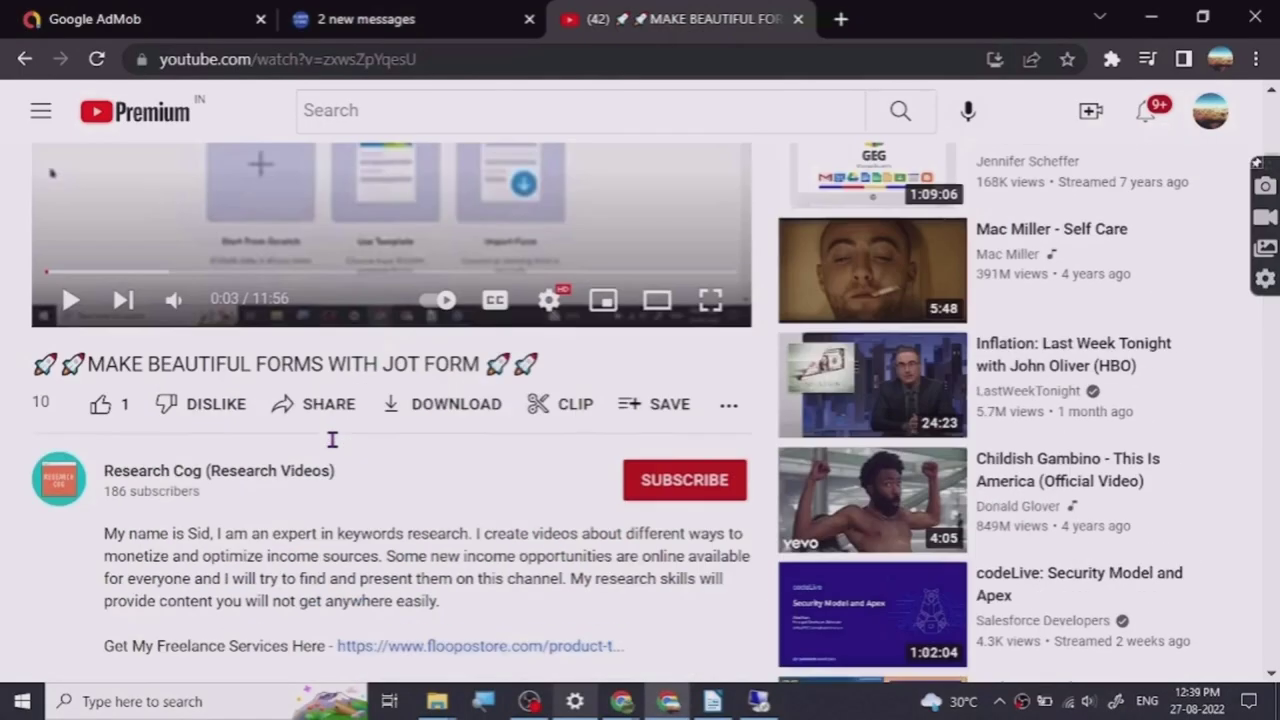
scroll(334, 436, "down", 3)
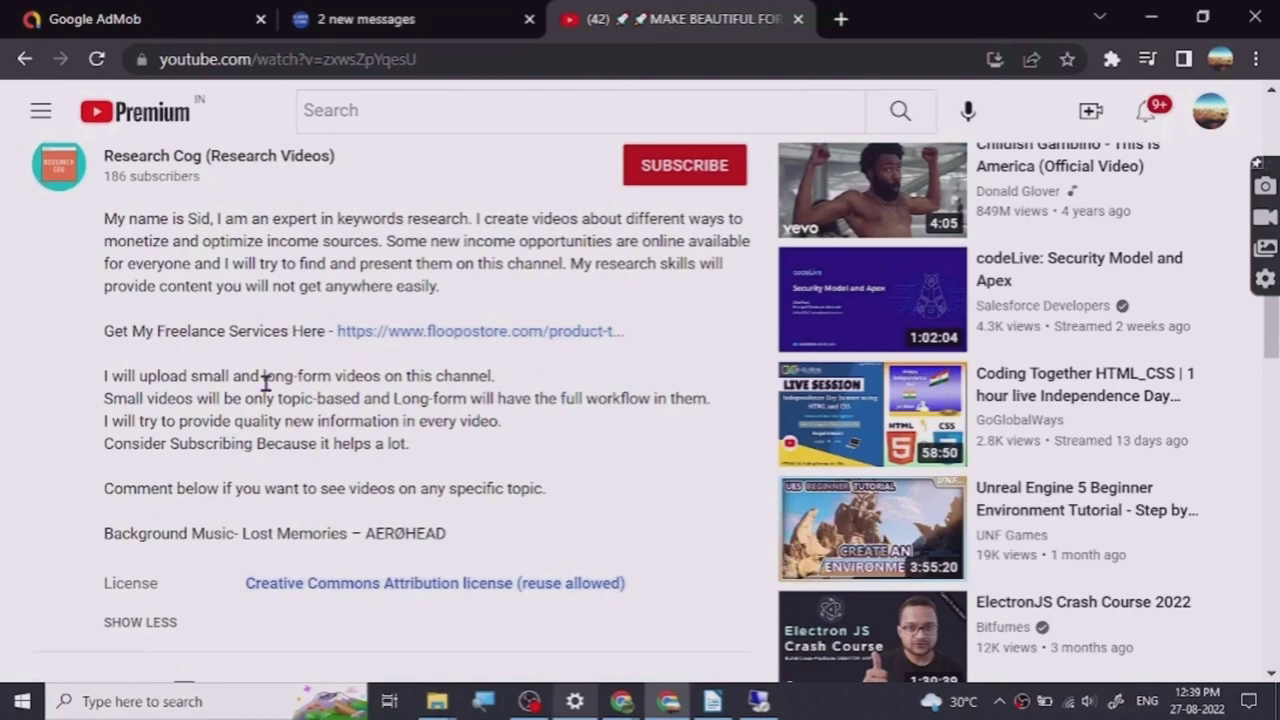
scroll(262, 388, "up", 2)
scroll(262, 390, "up", 1)
scroll(232, 447, "down", 2)
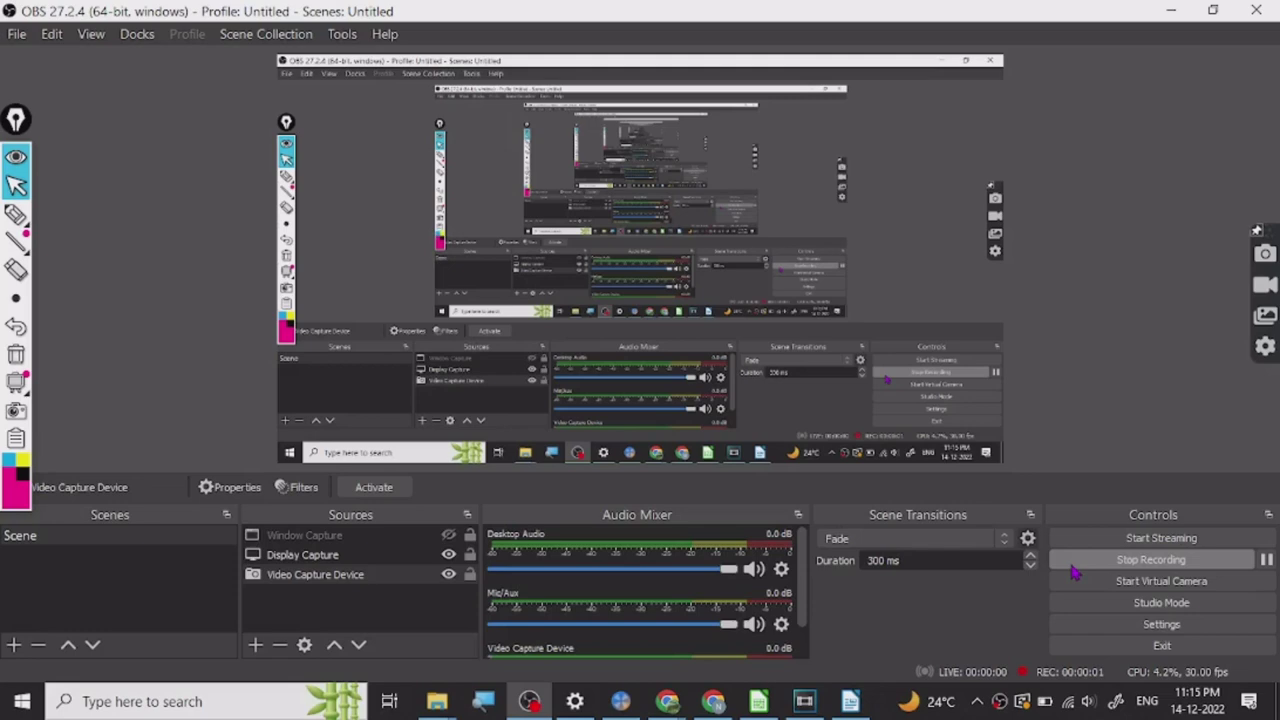
Step: Browse the BeFunky dashboard and open Create a Collage in a new browser tab
left_click(1190, 10)
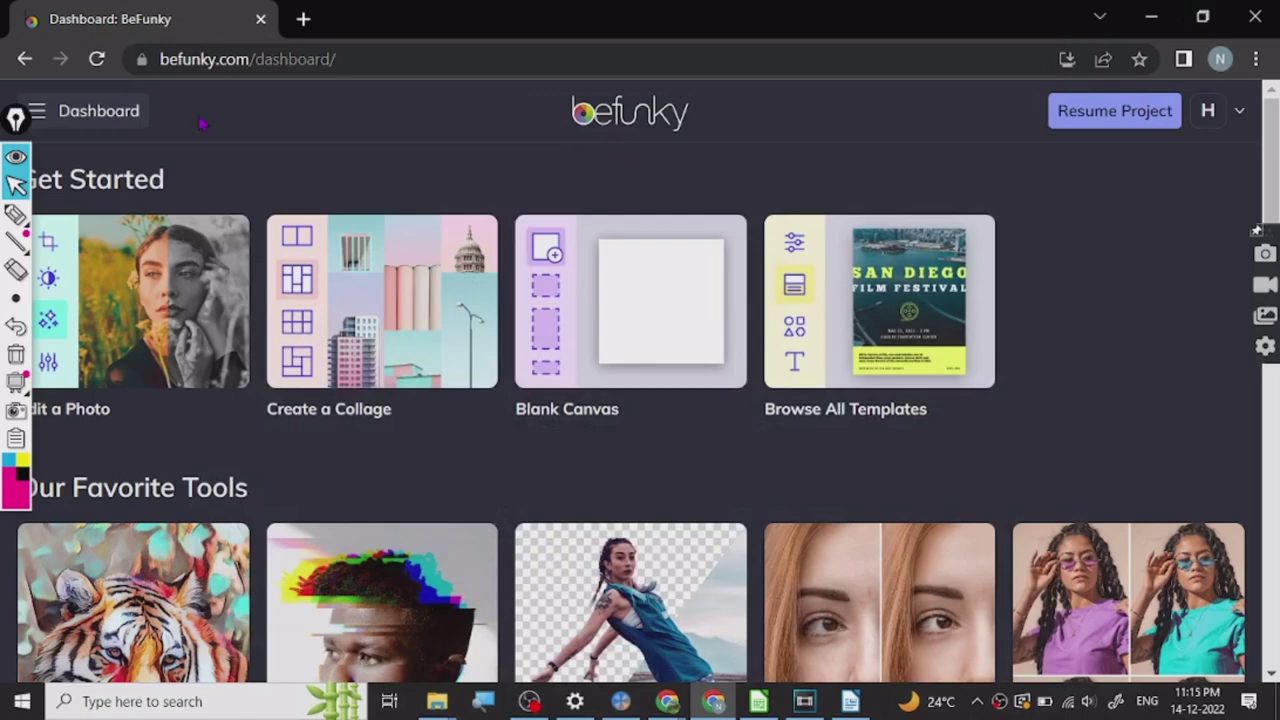
scroll(515, 385, "down", 1)
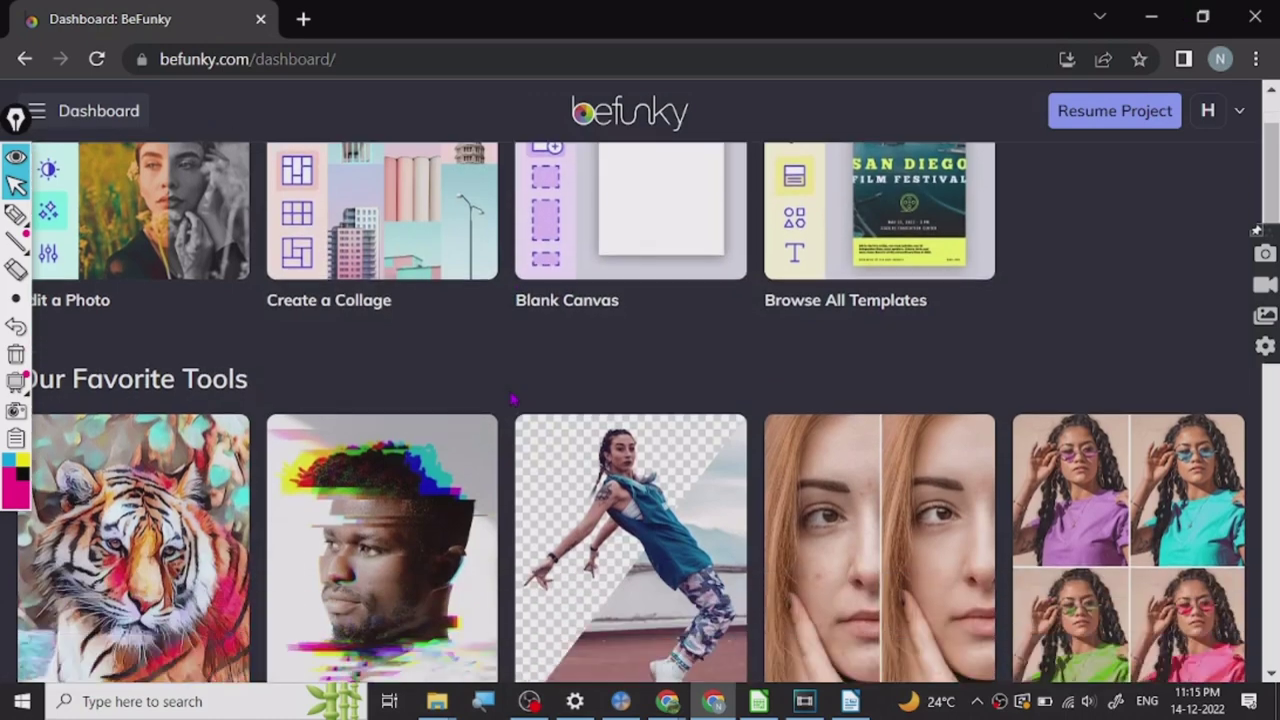
scroll(512, 400, "down", 5)
scroll(490, 447, "up", 4)
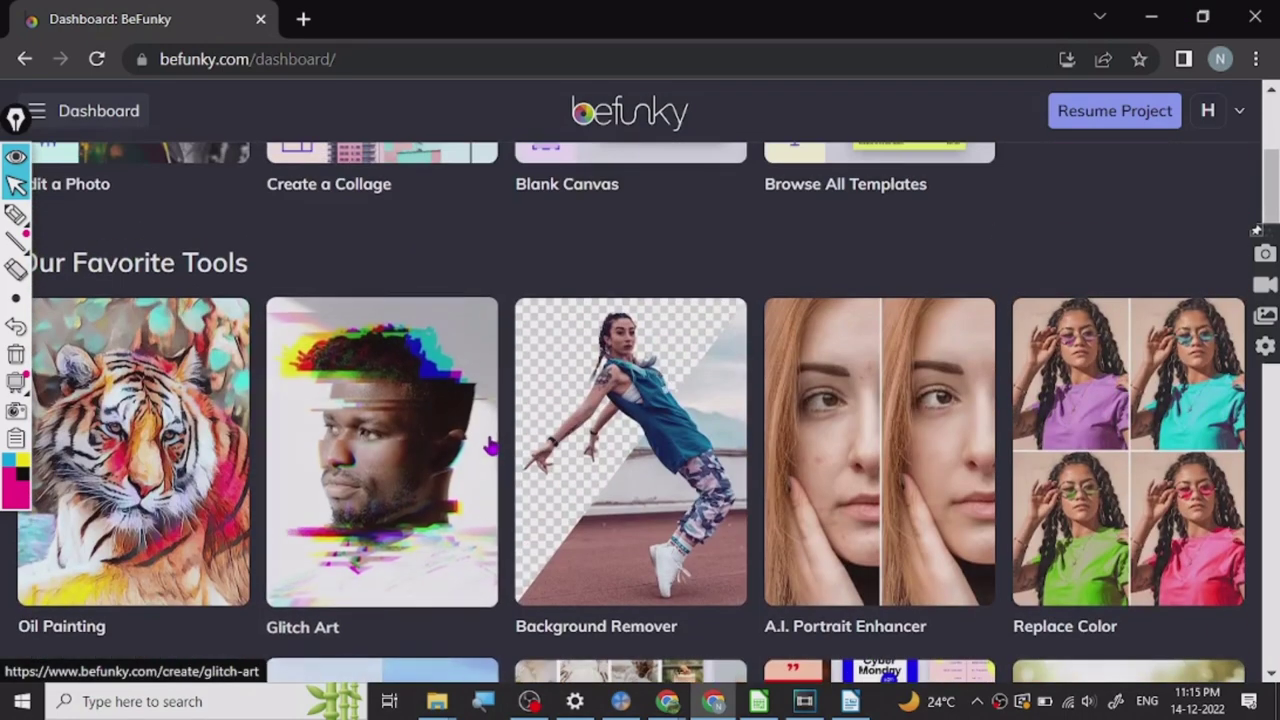
scroll(490, 447, "down", 5)
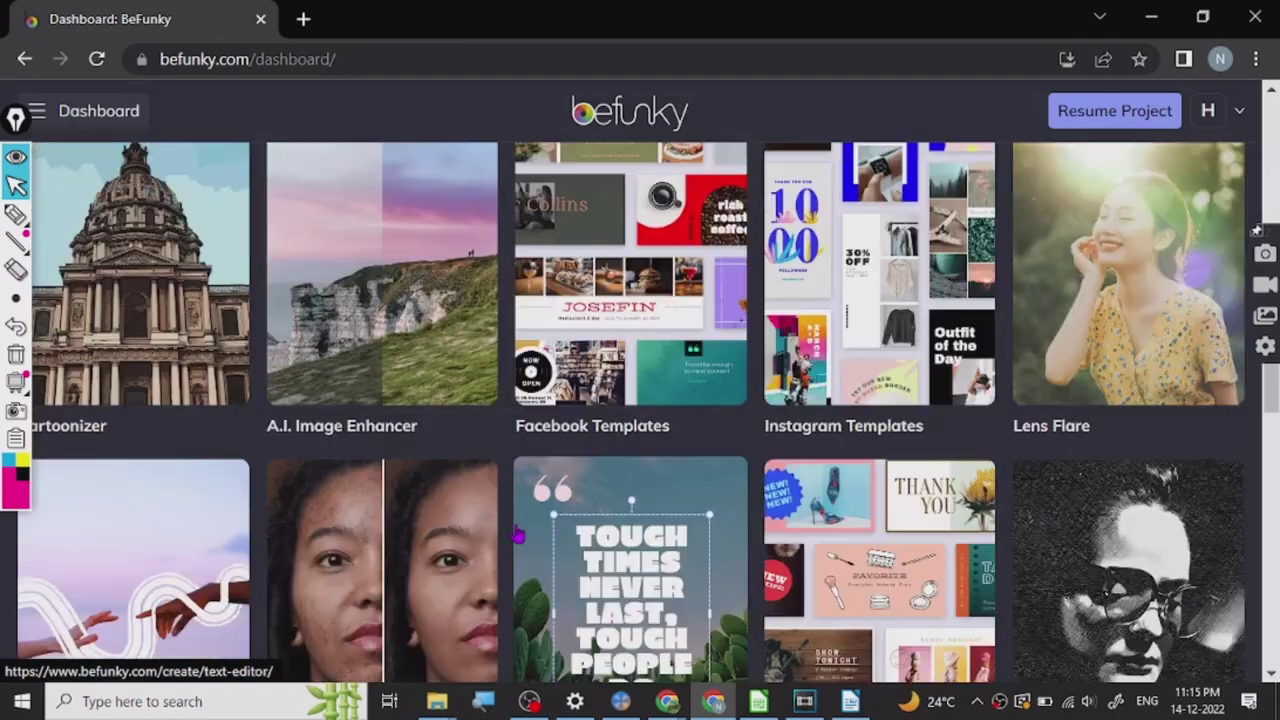
scroll(517, 534, "up", 7)
scroll(570, 420, "down", 1)
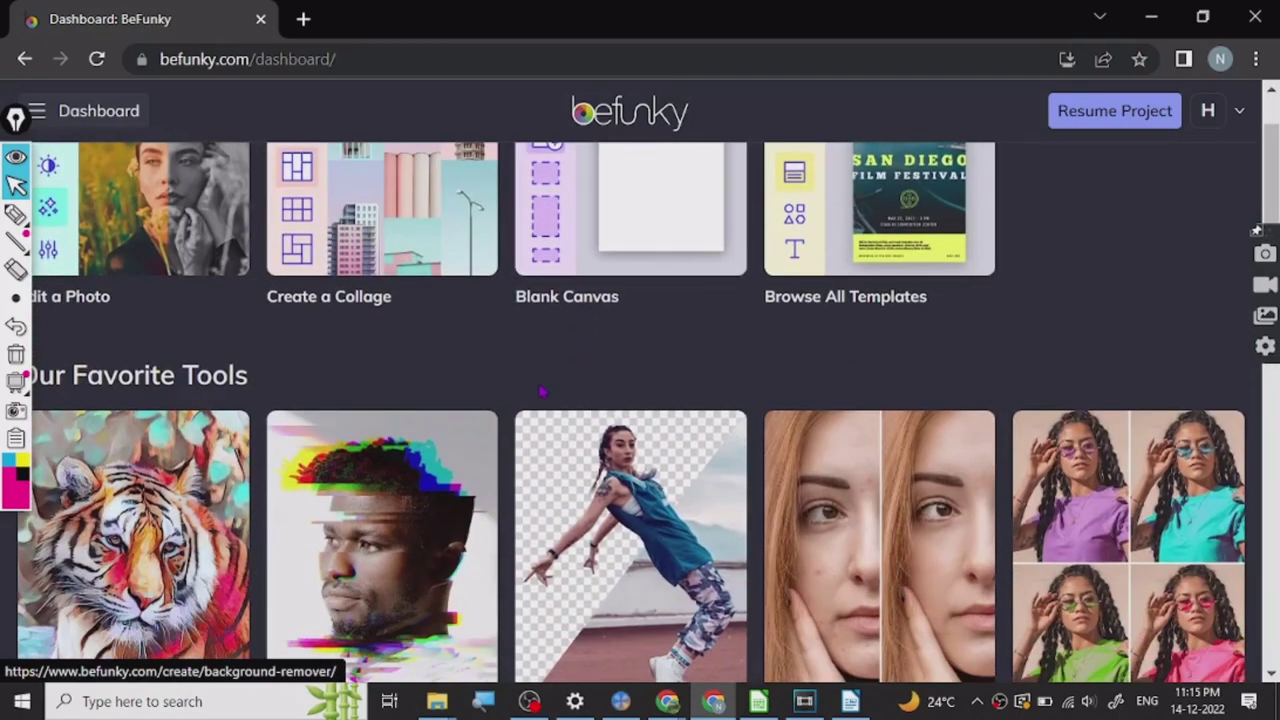
scroll(537, 391, "up", 1)
scroll(551, 386, "down", 1)
scroll(520, 410, "up", 2)
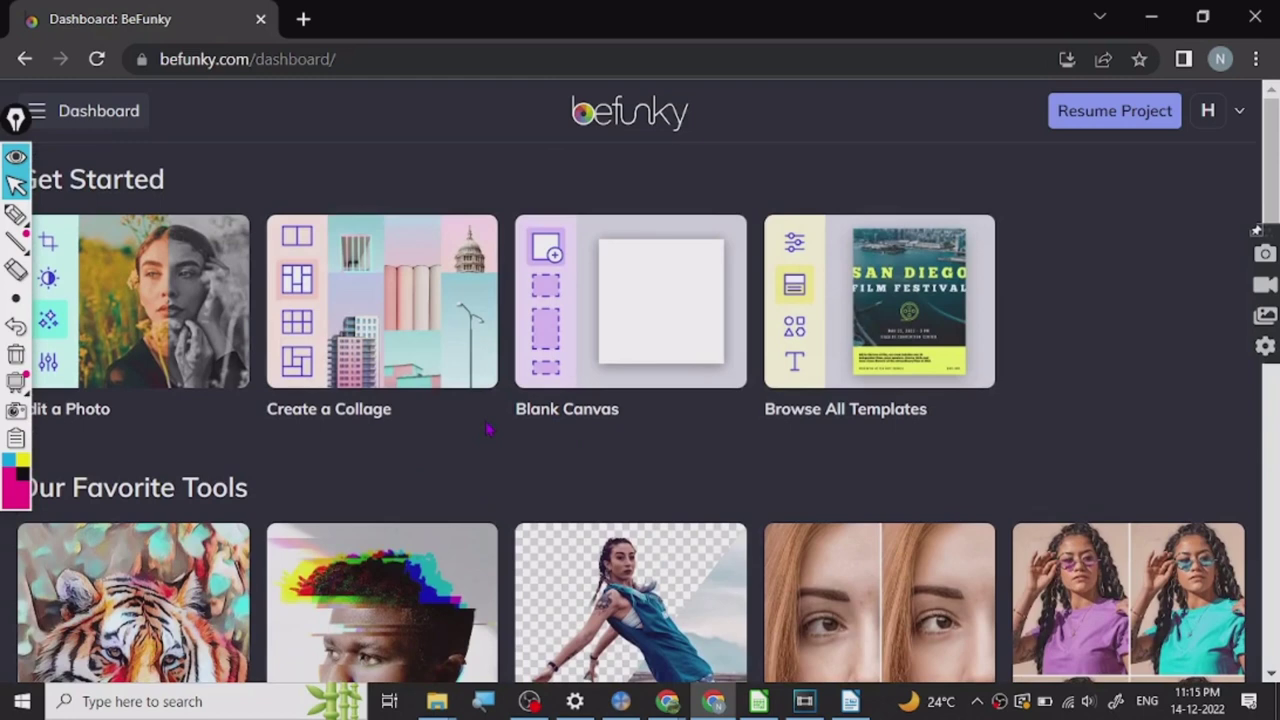
scroll(415, 400, "down", 1)
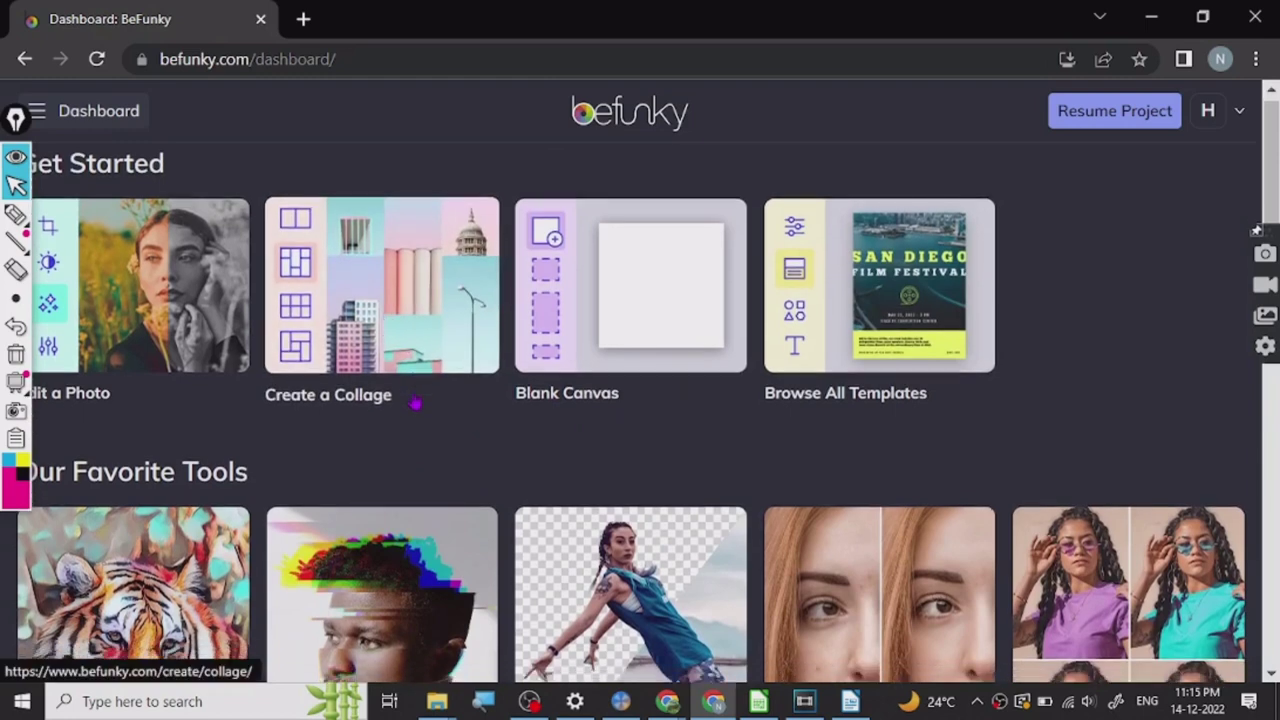
scroll(418, 420, "up", 1)
scroll(420, 443, "down", 1)
scroll(420, 450, "up", 1)
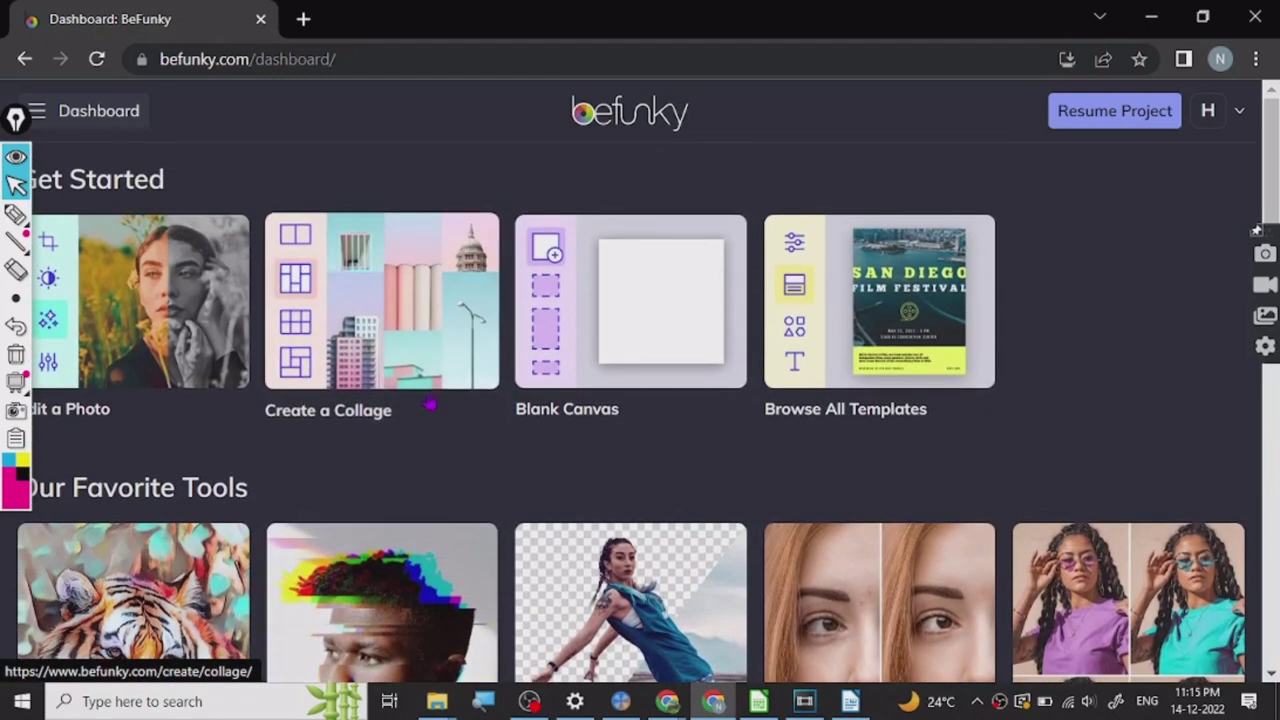
right_click(364, 330)
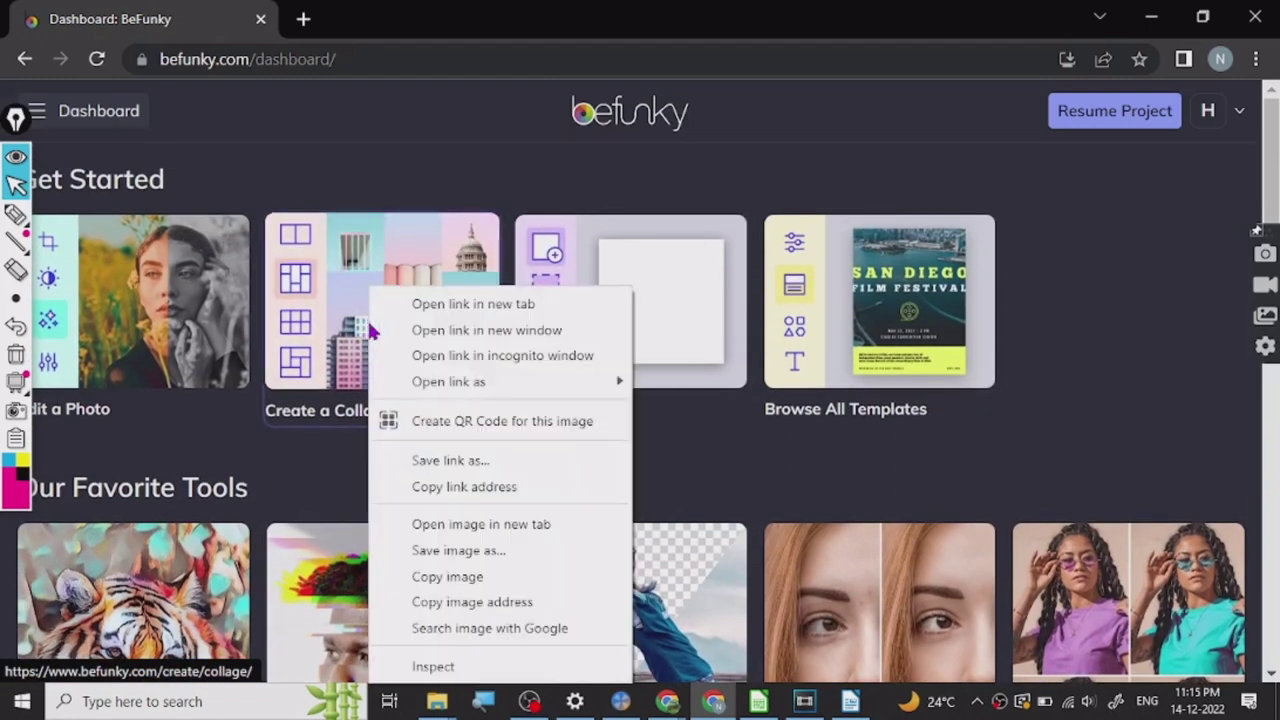
left_click(436, 314)
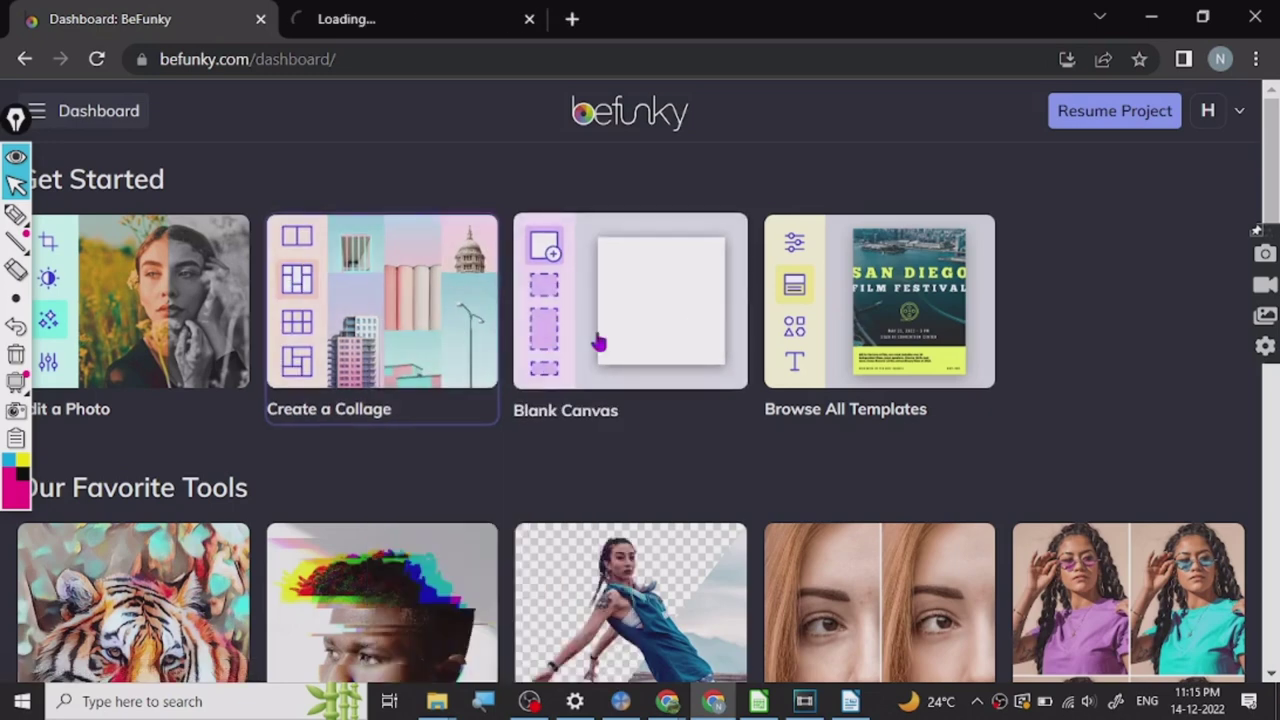
Step: In the Collage Maker tab, dismiss Feature Search, then autofill and clear the 3x3 grid
left_click(394, 28)
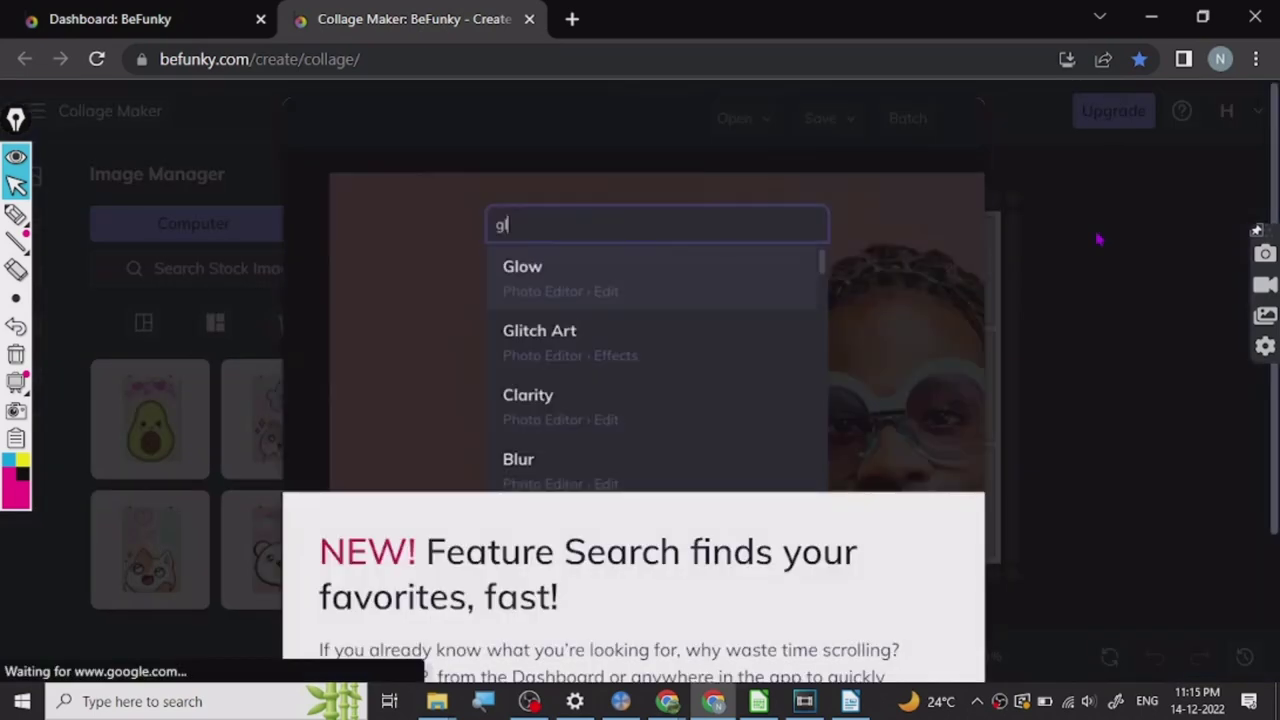
left_click(1098, 240)
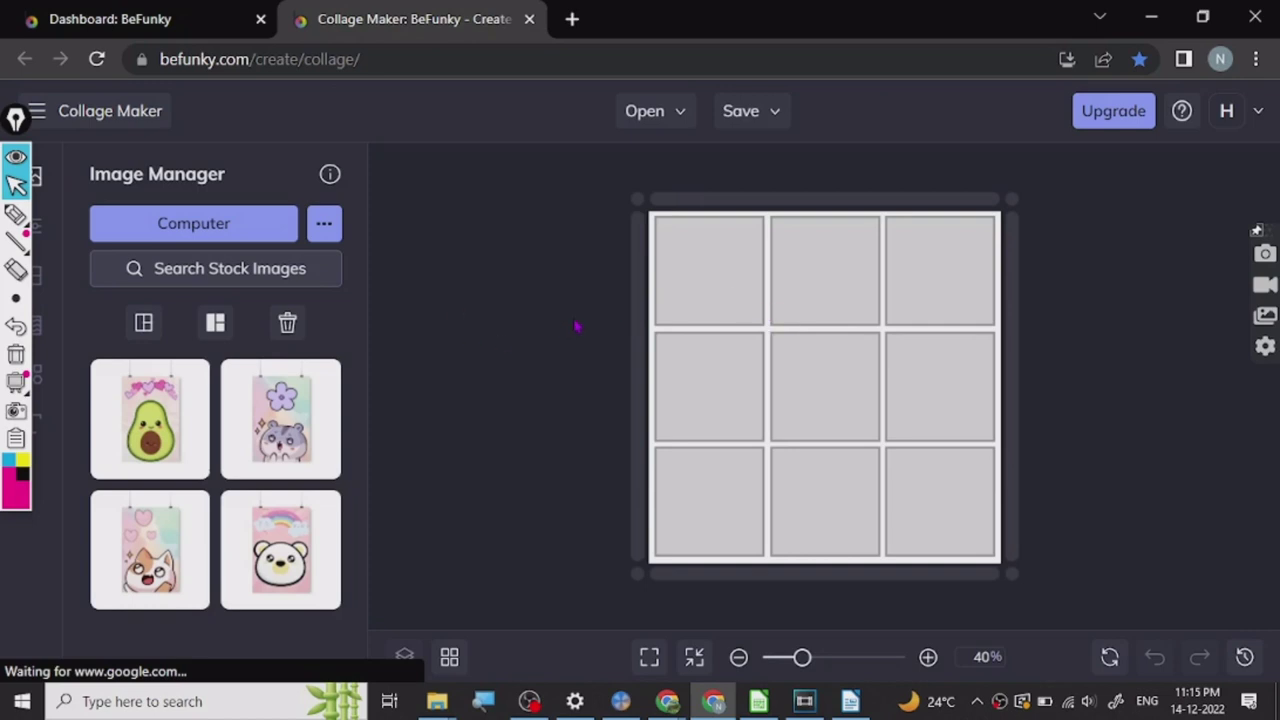
left_click(709, 277)
left_click(600, 330)
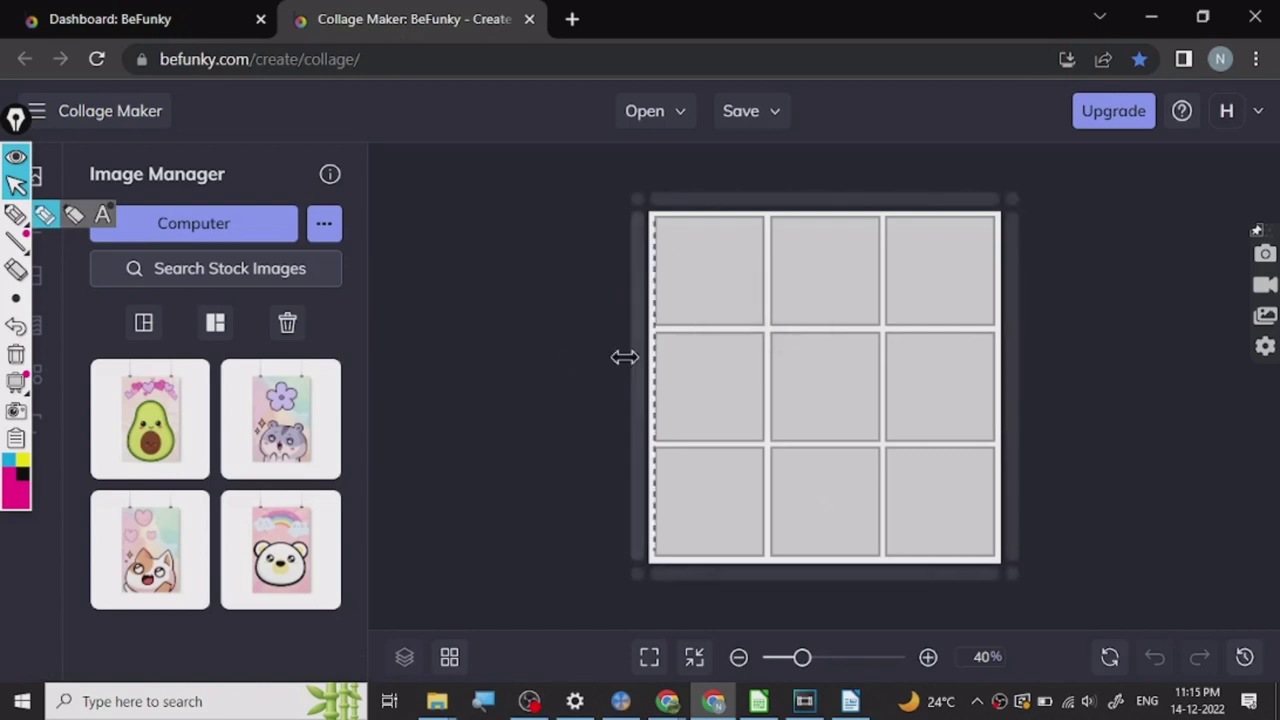
left_click(215, 322)
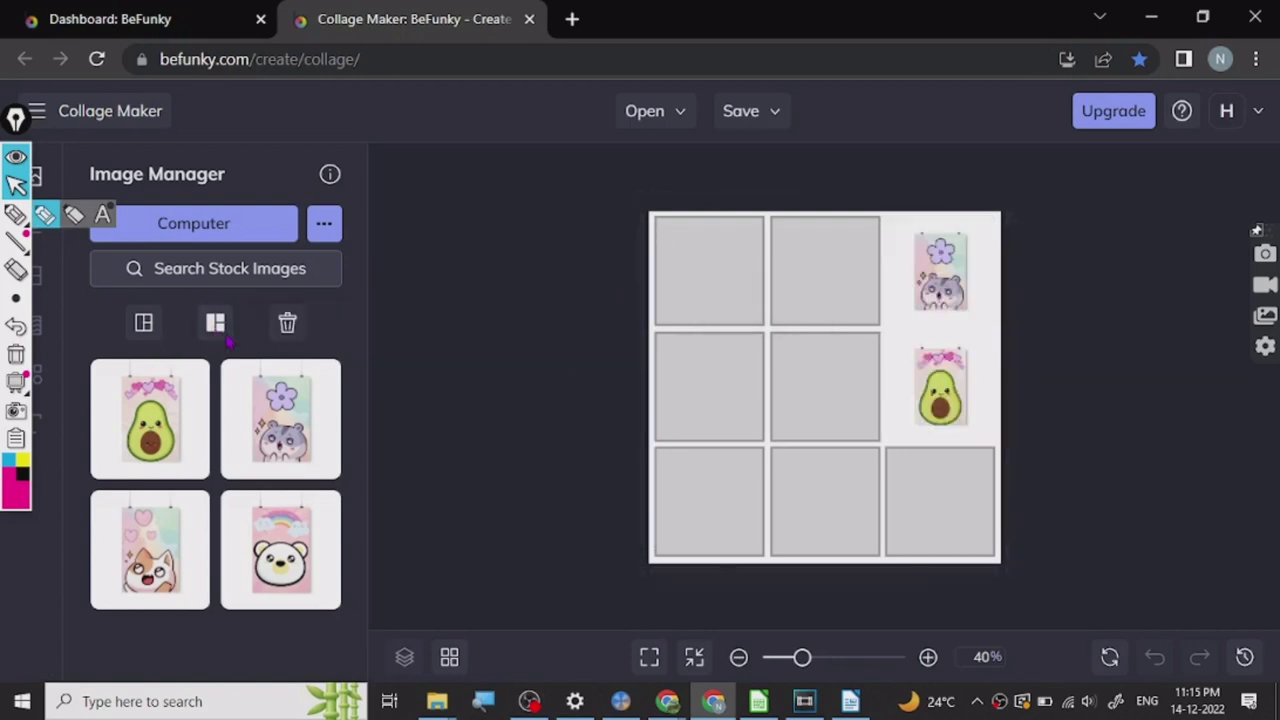
left_click(156, 330)
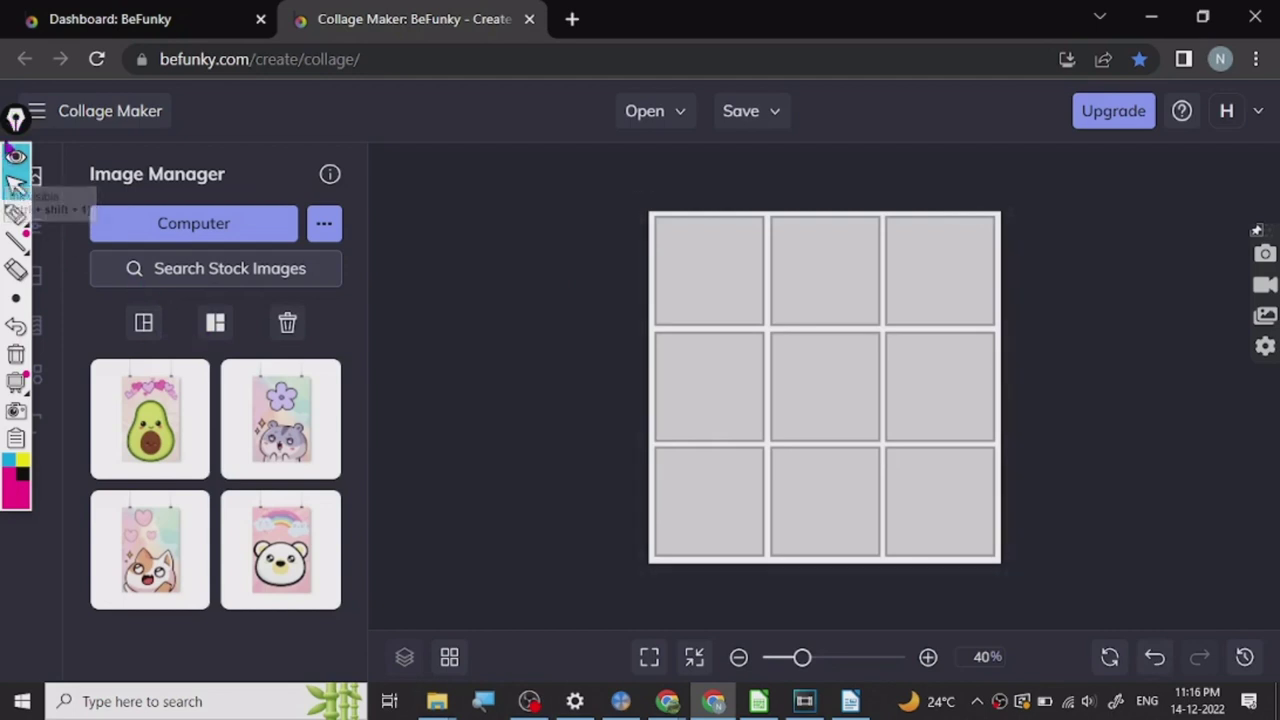
Step: Collapse the drawing toolbar and open the Customize options, dismissing their help popup
left_click(15, 157)
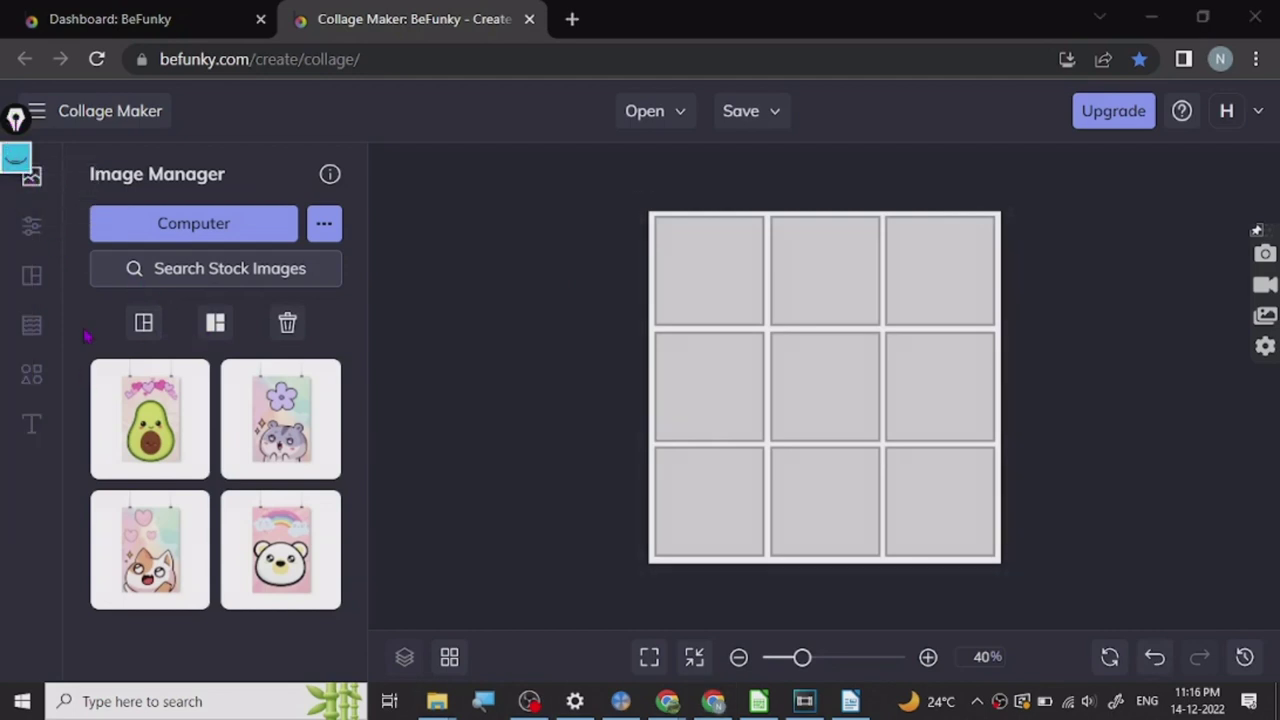
left_click(32, 225)
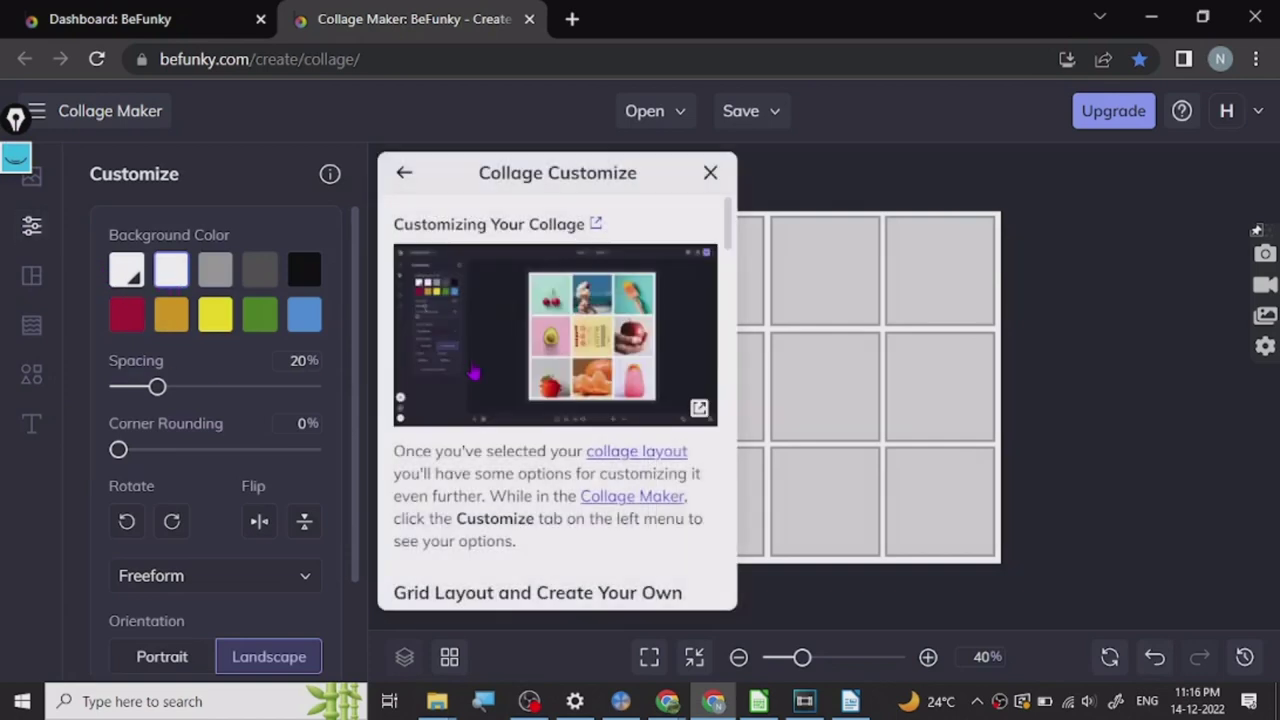
left_click(709, 166)
scroll(217, 517, "down", 1)
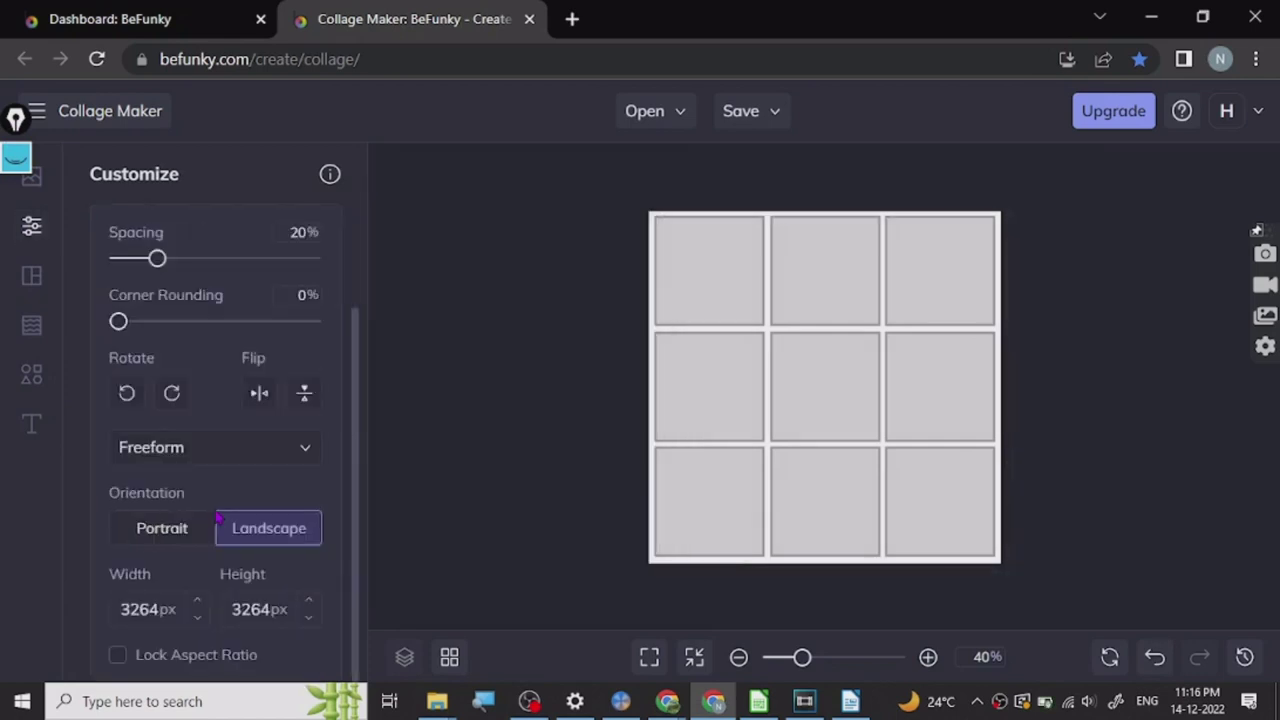
scroll(217, 517, "up", 1)
Step: Show the Grid layout presets, try the 2x2 layout and dismiss the Upgrade prompt
left_click(31, 277)
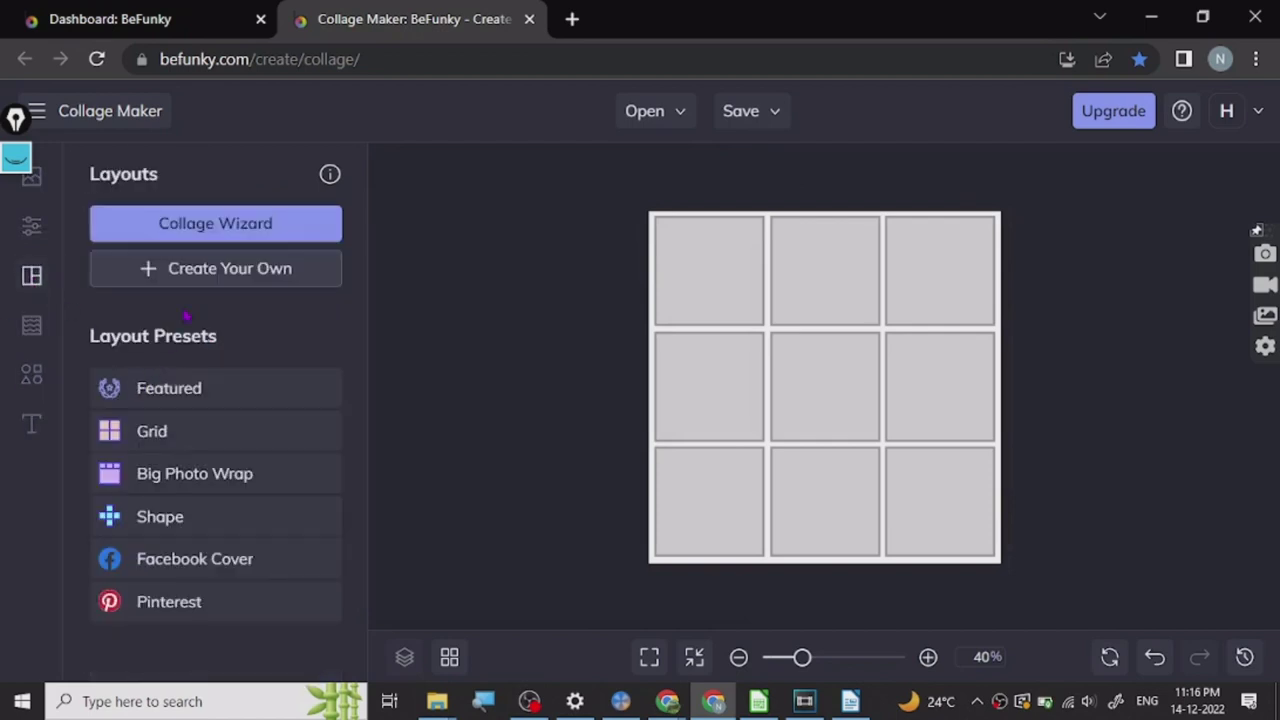
left_click(206, 238)
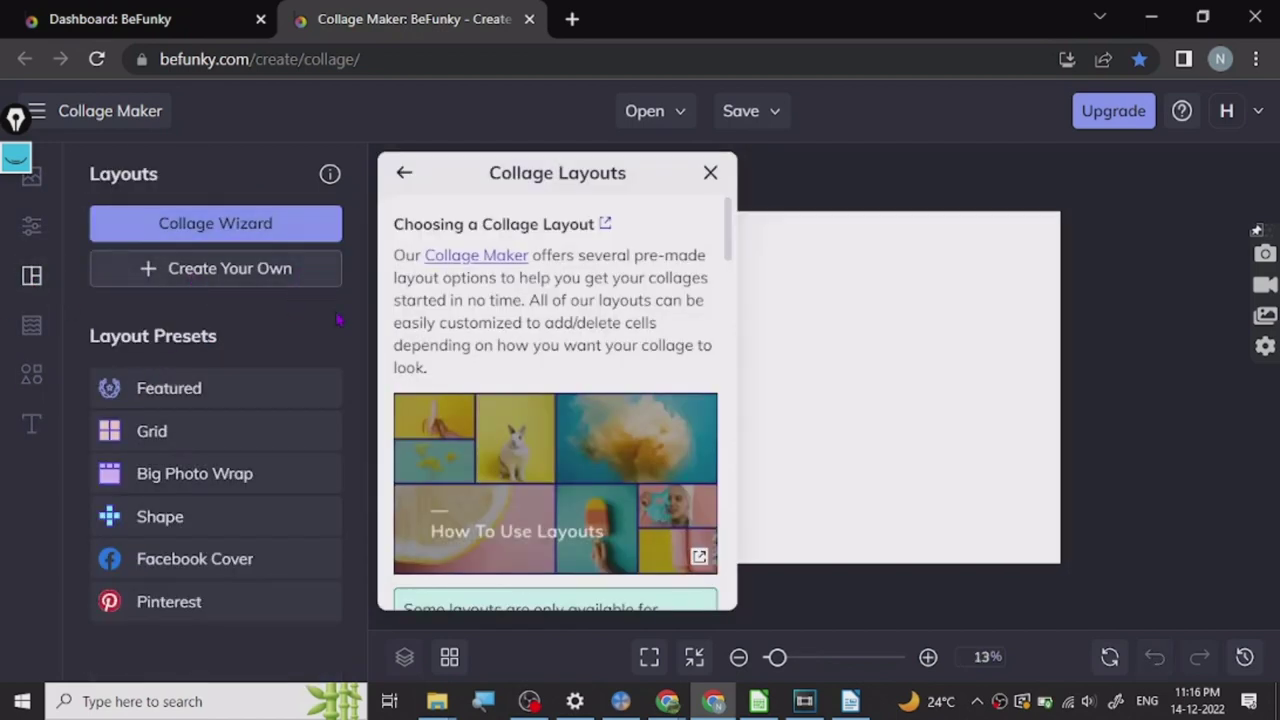
left_click(710, 172)
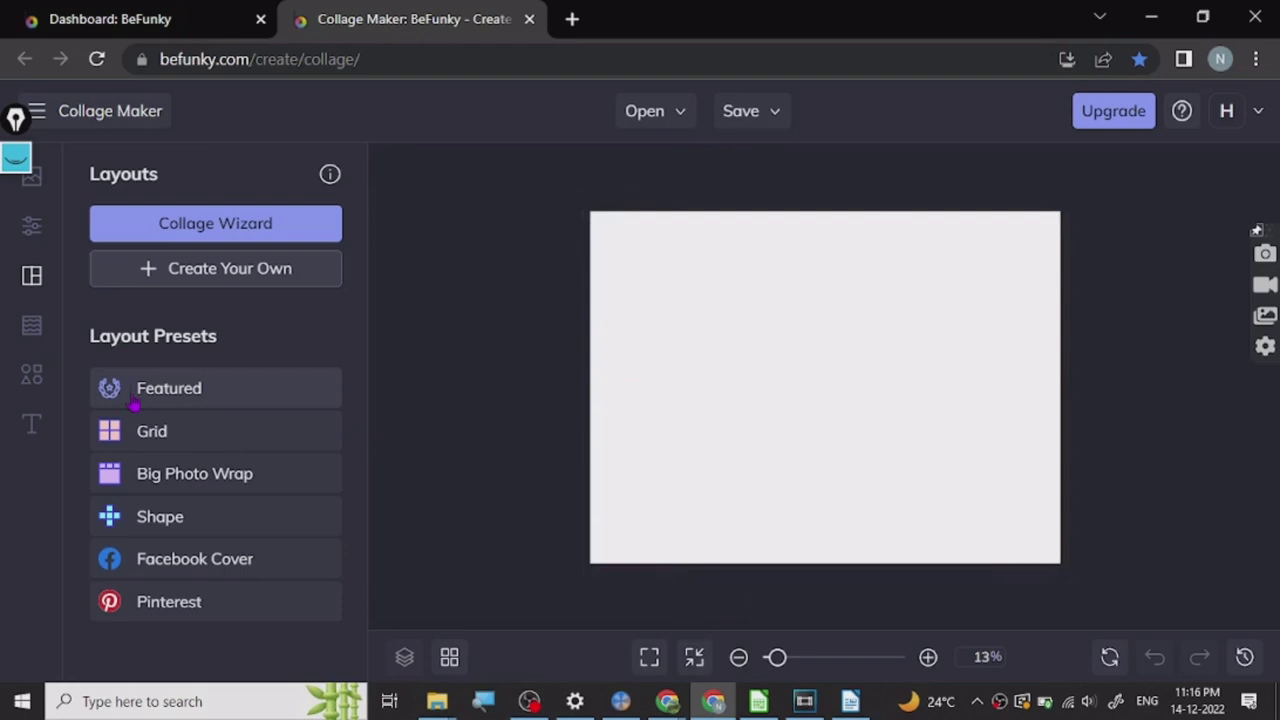
left_click(145, 428)
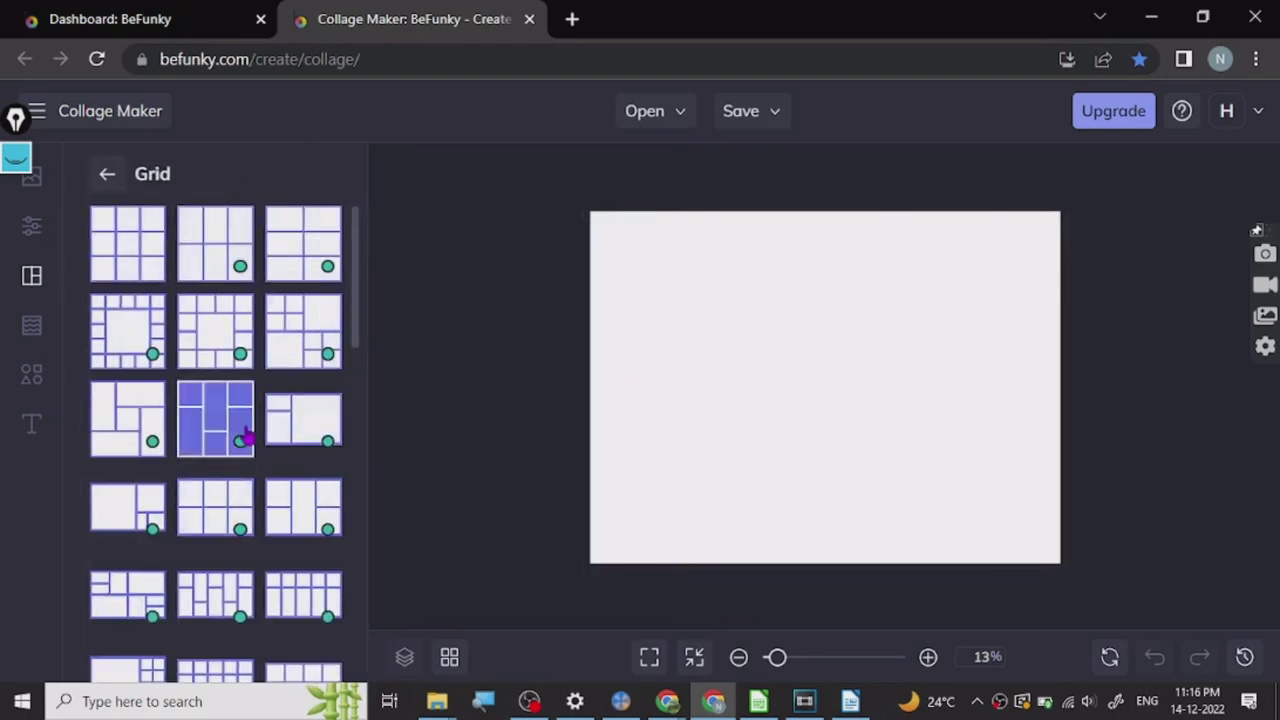
scroll(225, 507, "down", 3)
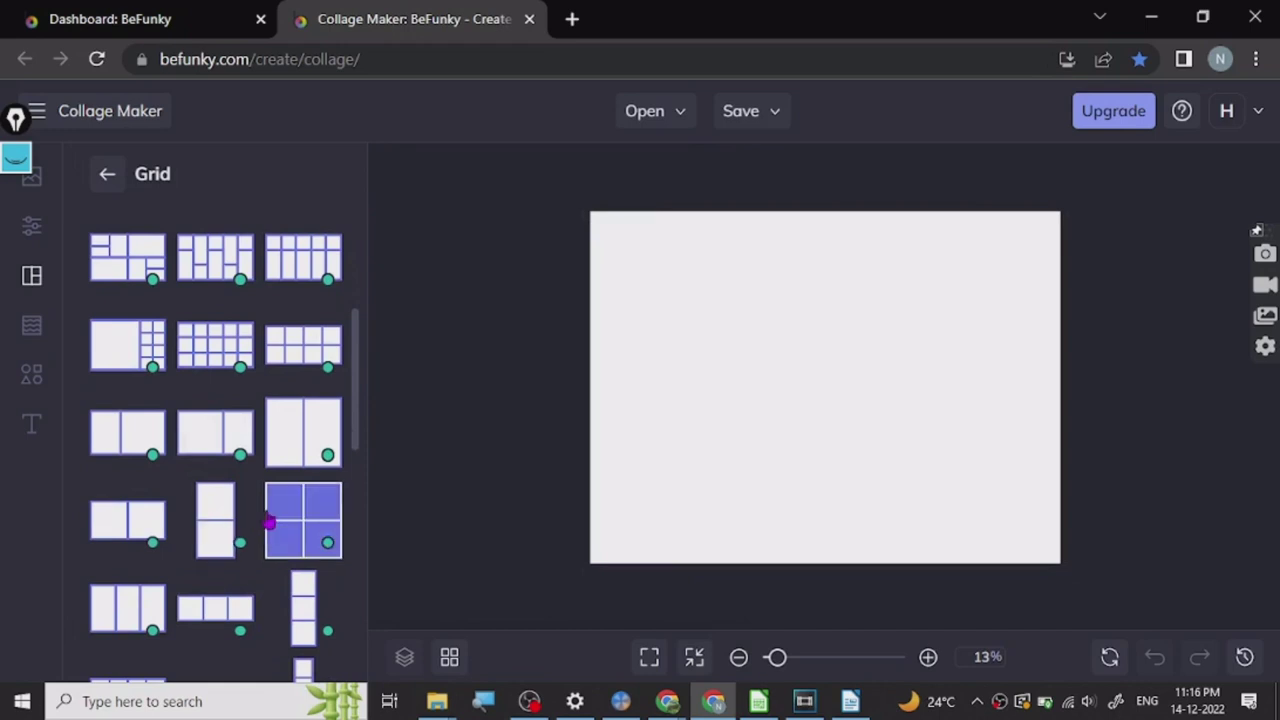
left_click(270, 520)
left_click(1150, 140)
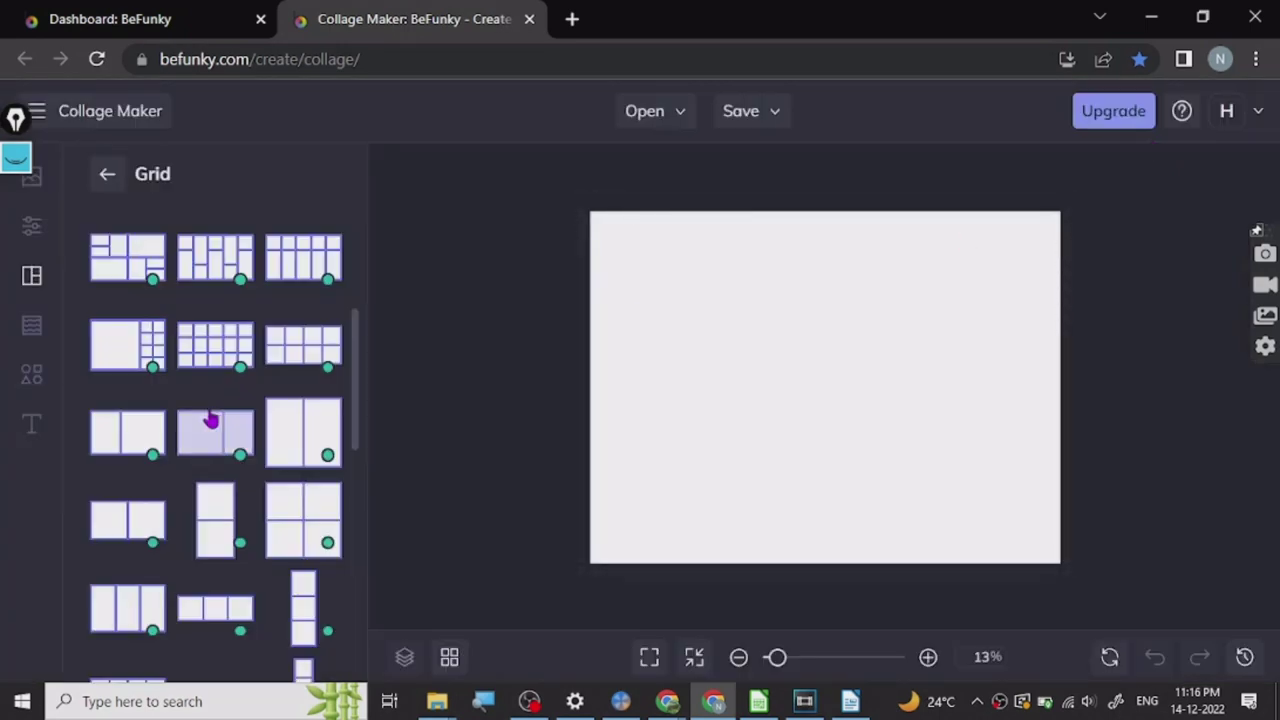
scroll(209, 420, "up", 3)
Step: Apply the basic 3x3 grid and delete its top-middle and centre cells
left_click(107, 252)
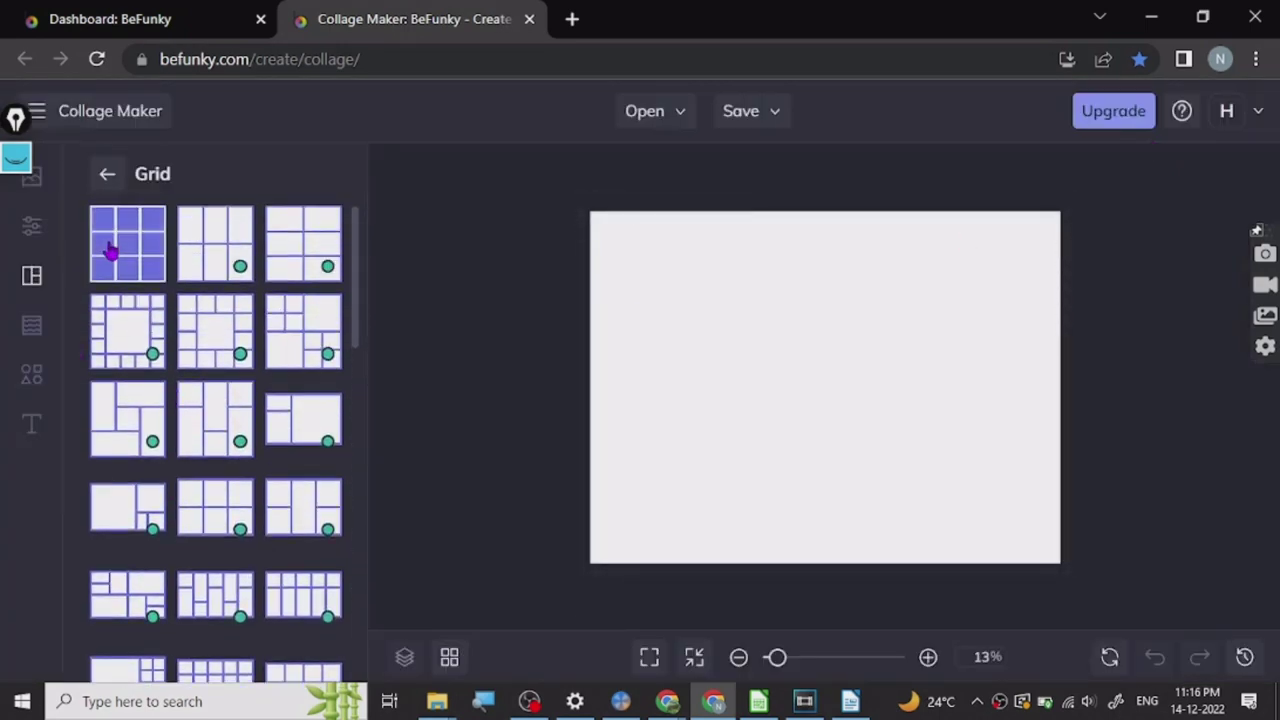
left_click(824, 281)
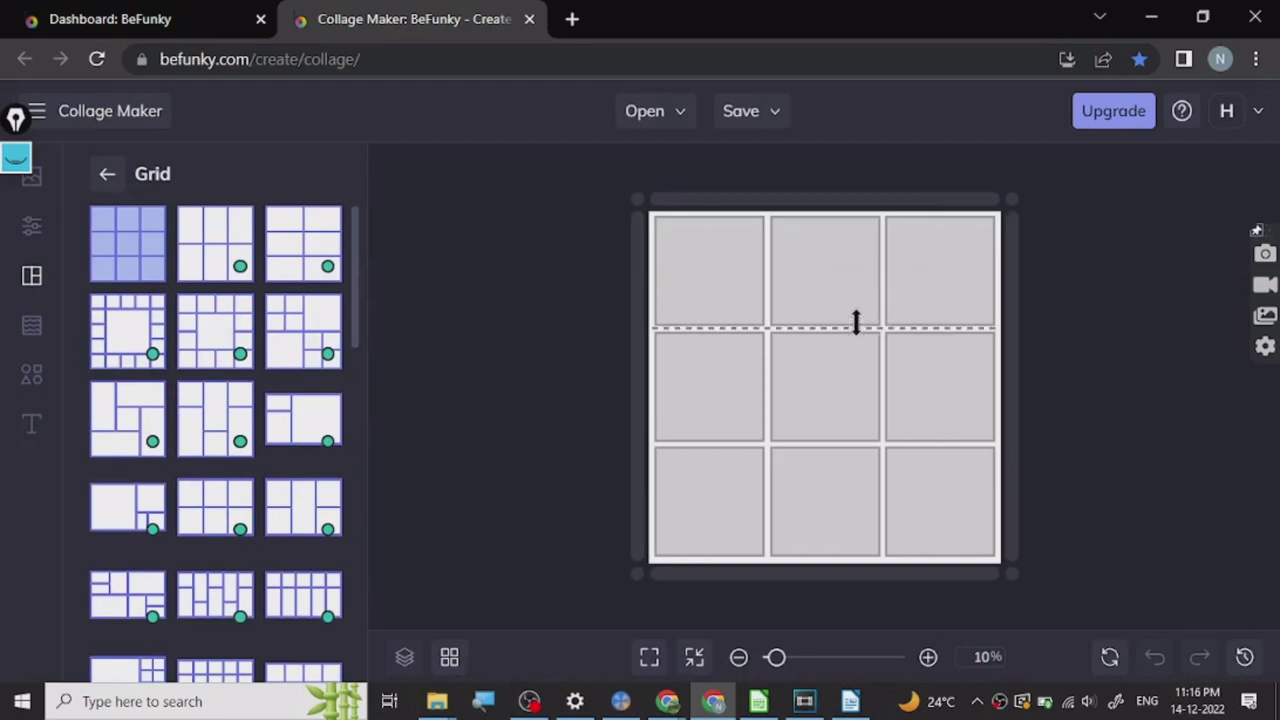
left_click(820, 294)
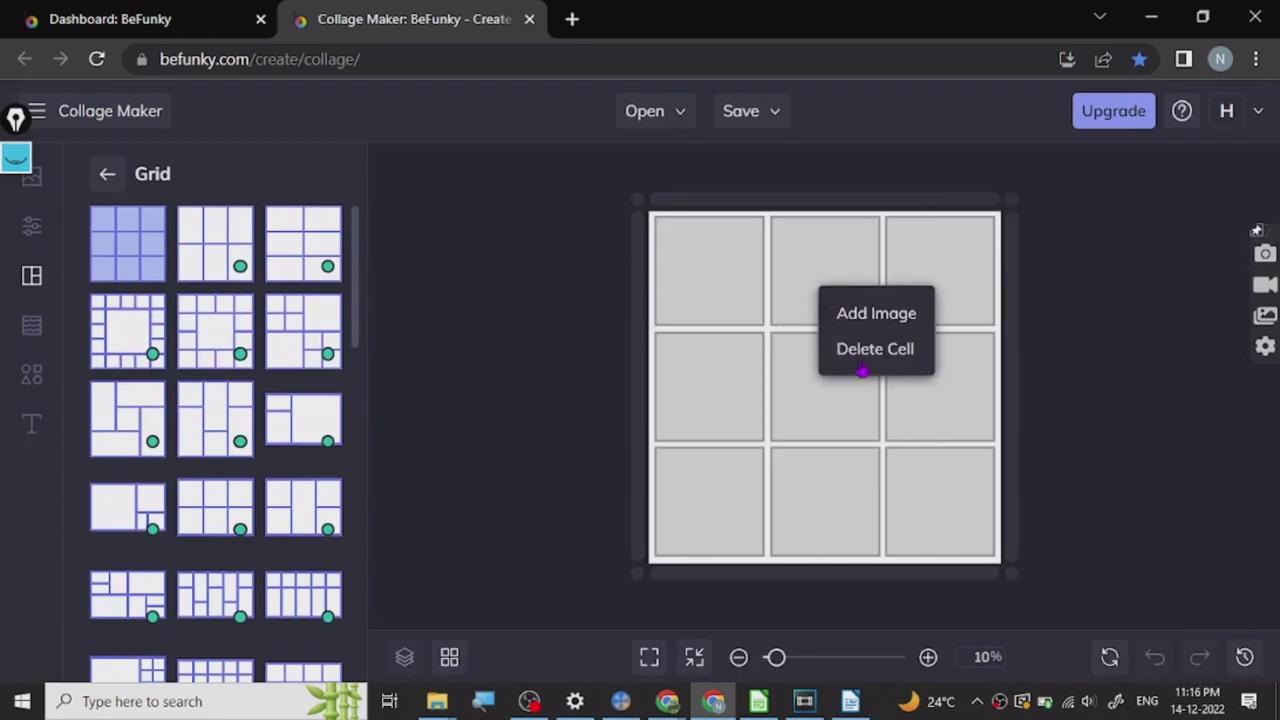
left_click(856, 355)
left_click(833, 376)
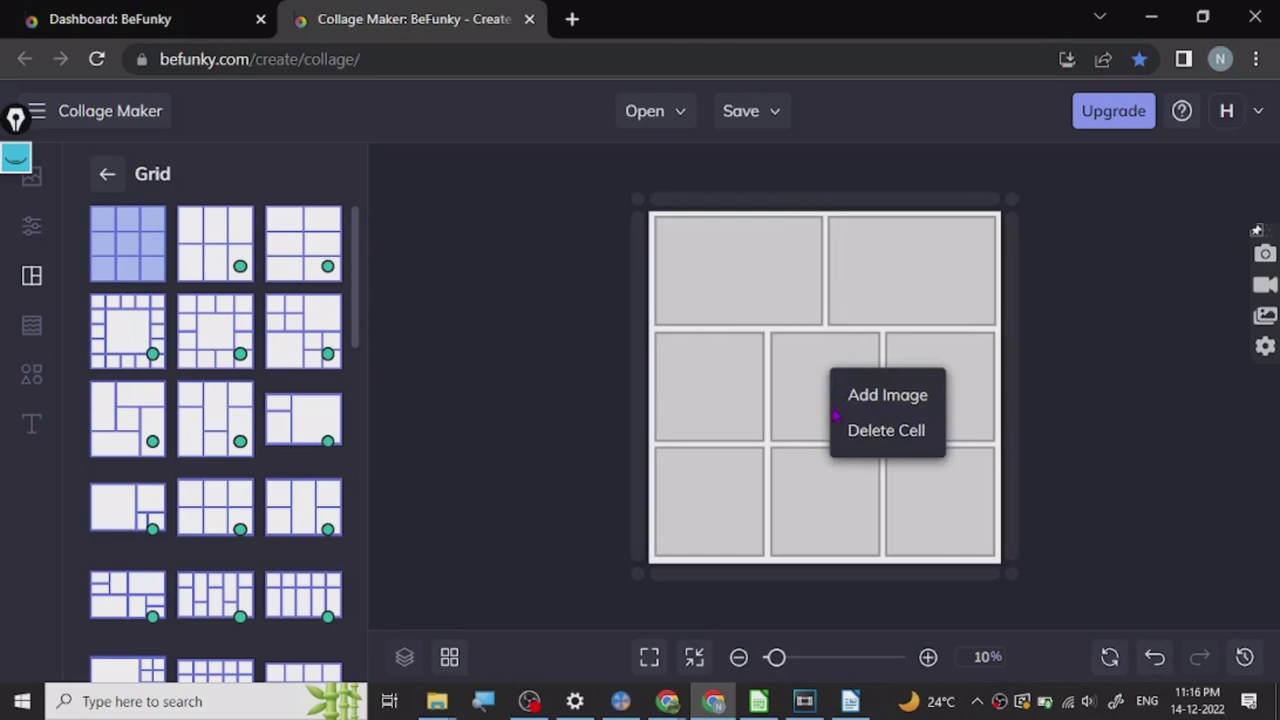
left_click(855, 433)
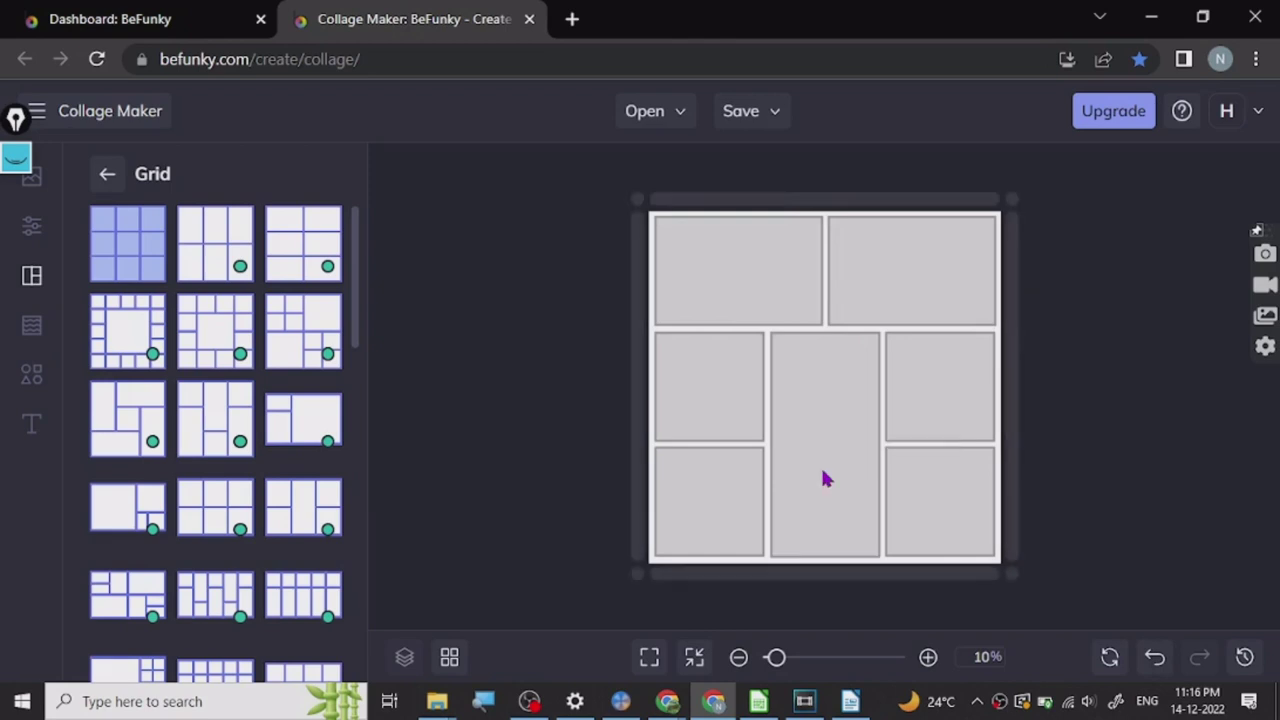
Step: Delete the remaining middle-row cells and drag the divider so both rows are equal height
left_click(701, 418)
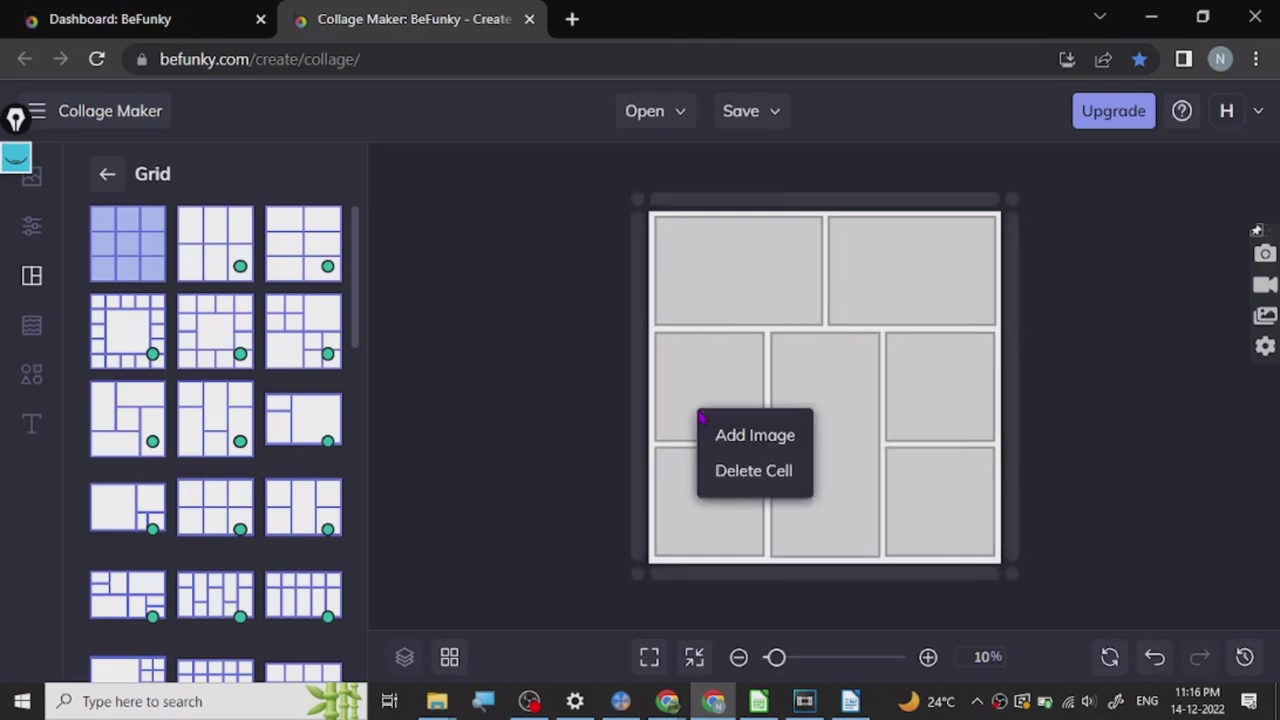
left_click(750, 474)
left_click(923, 398)
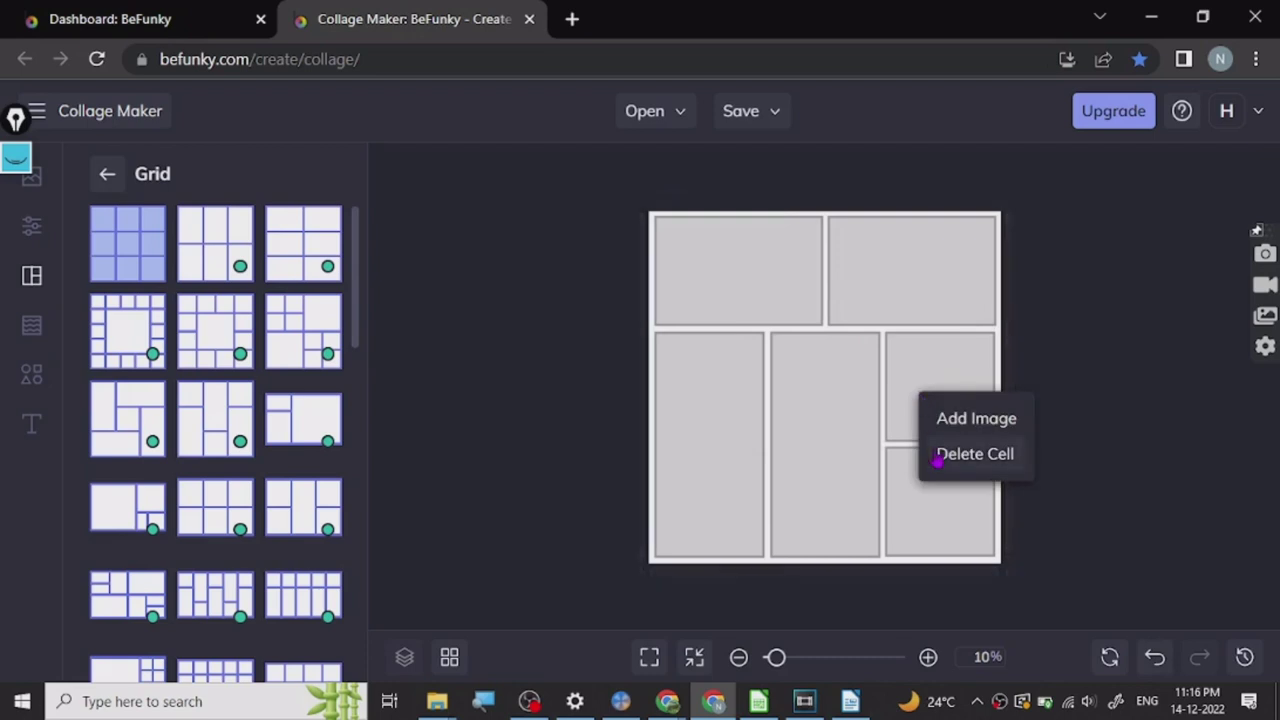
left_click(938, 456)
left_click(828, 418)
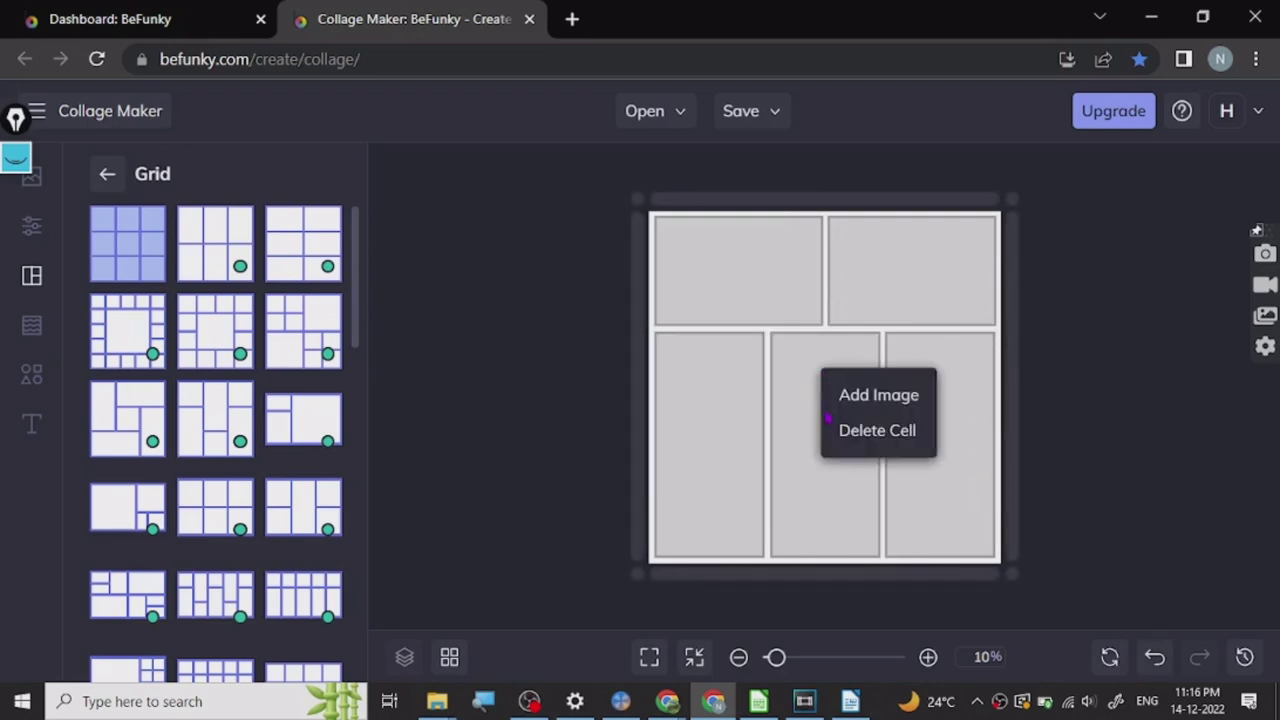
left_click(869, 432)
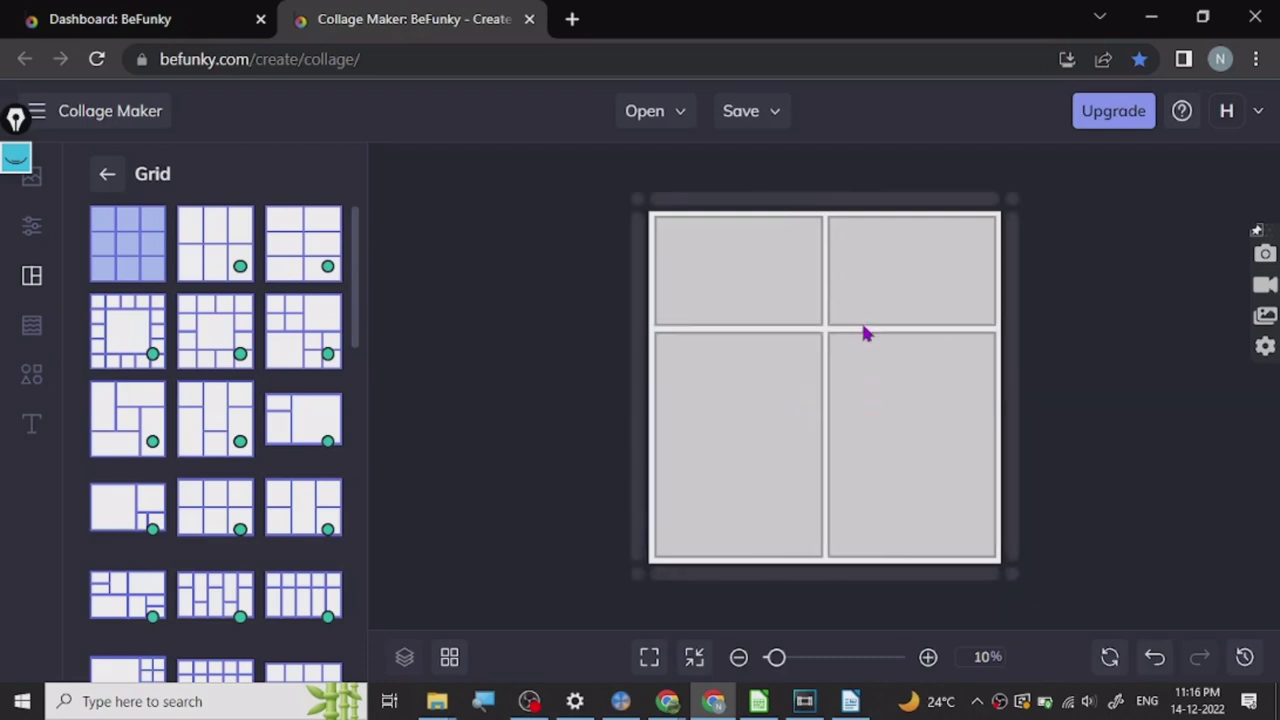
left_click_drag(849, 331, 842, 386)
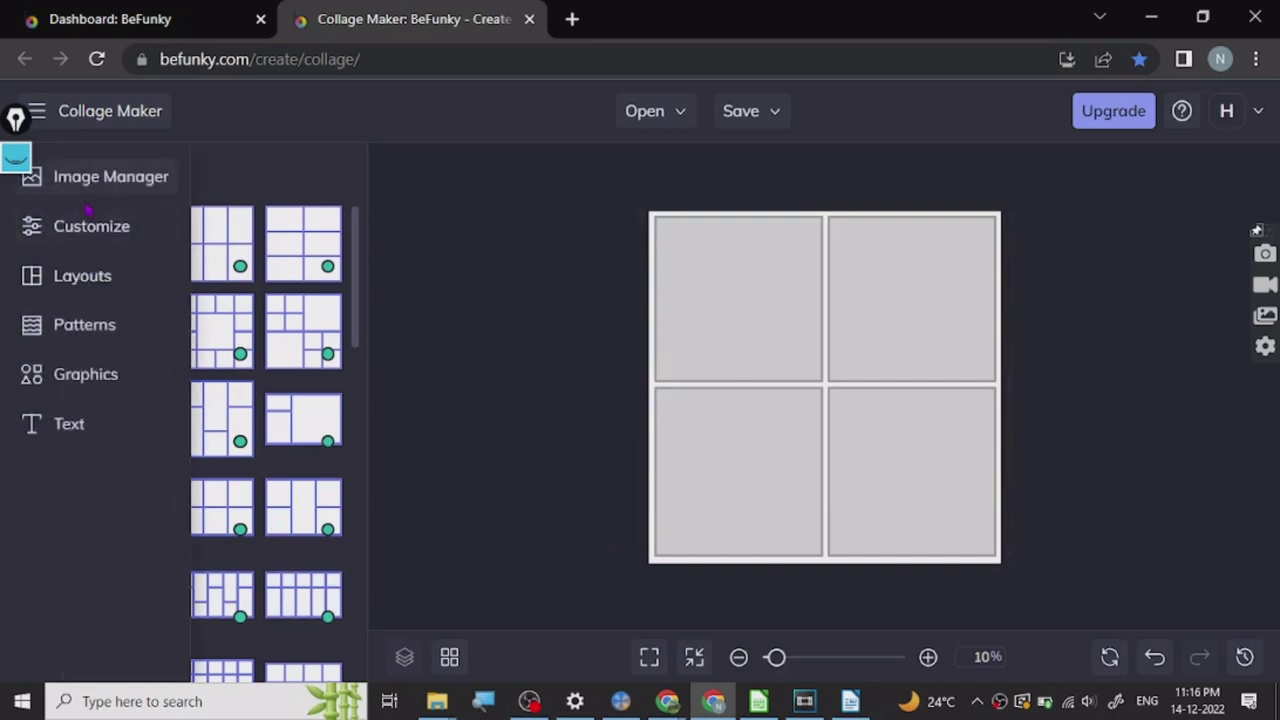
Step: Drag the avocado, hamster, cat and bear images into the cells, then clear and autofill
left_click(93, 190)
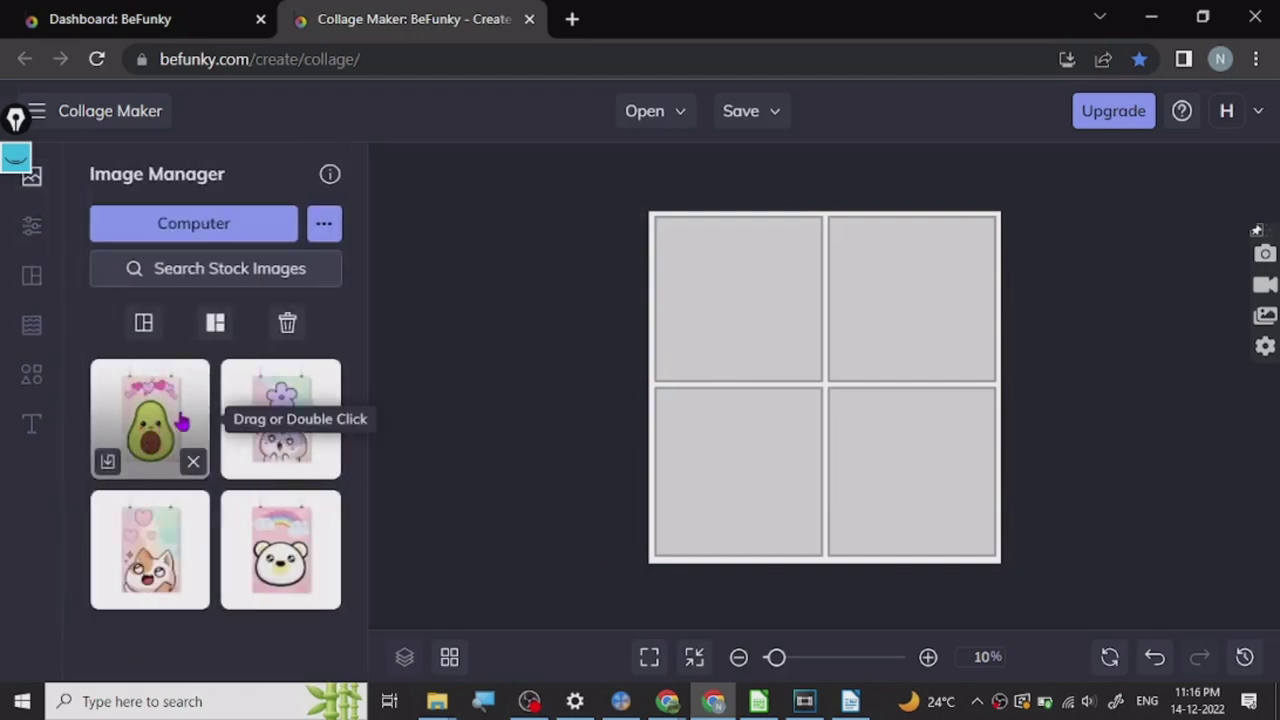
left_click_drag(717, 272, 717, 272)
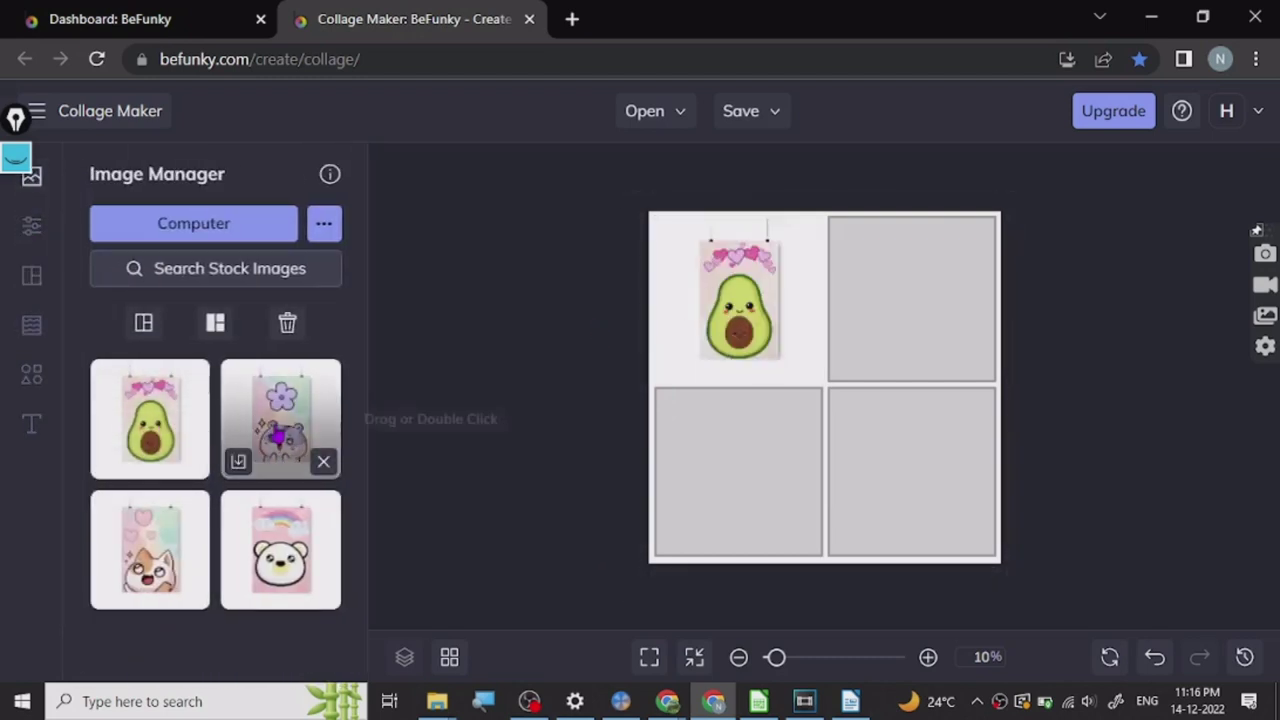
left_click_drag(280, 420, 931, 306)
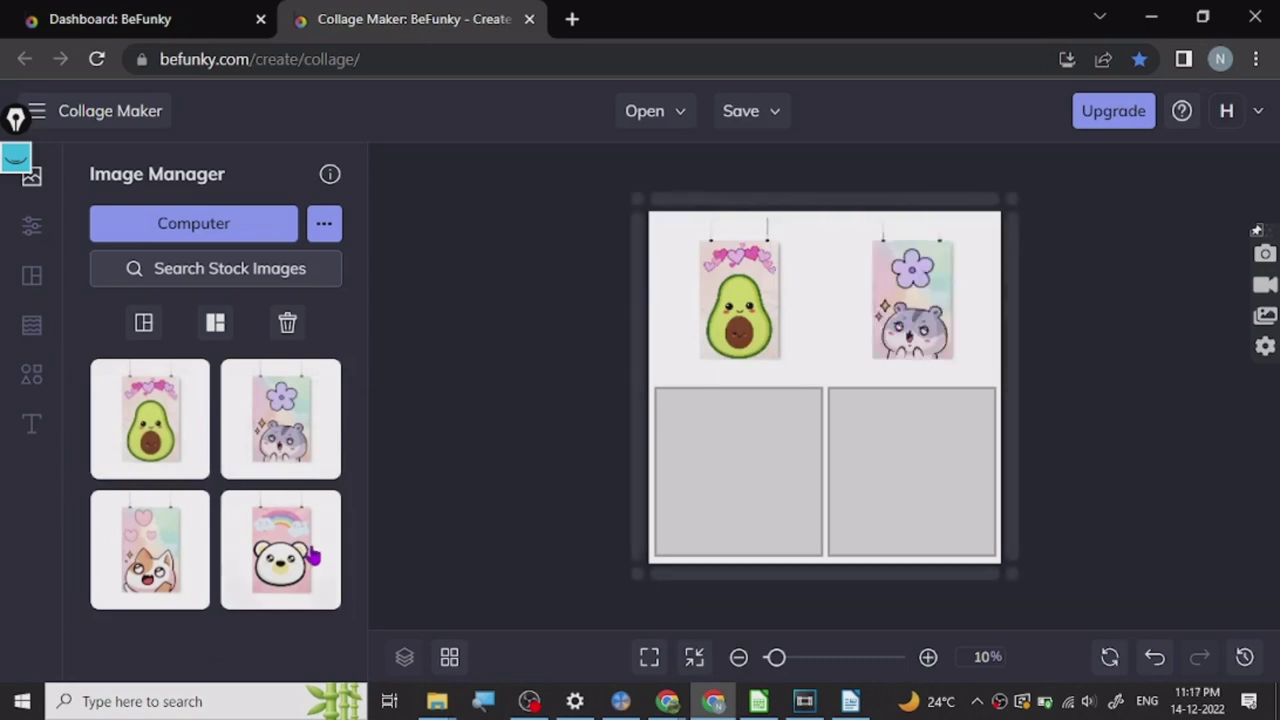
left_click_drag(150, 563, 709, 491)
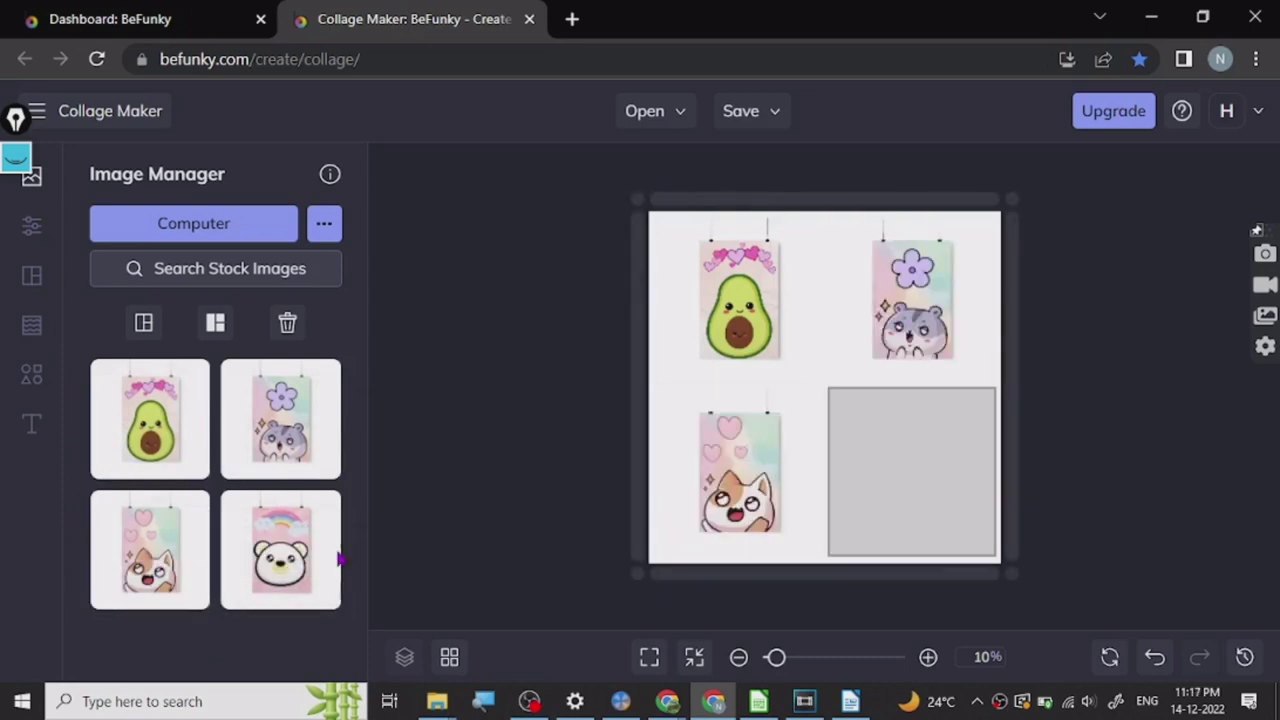
left_click_drag(275, 560, 906, 491)
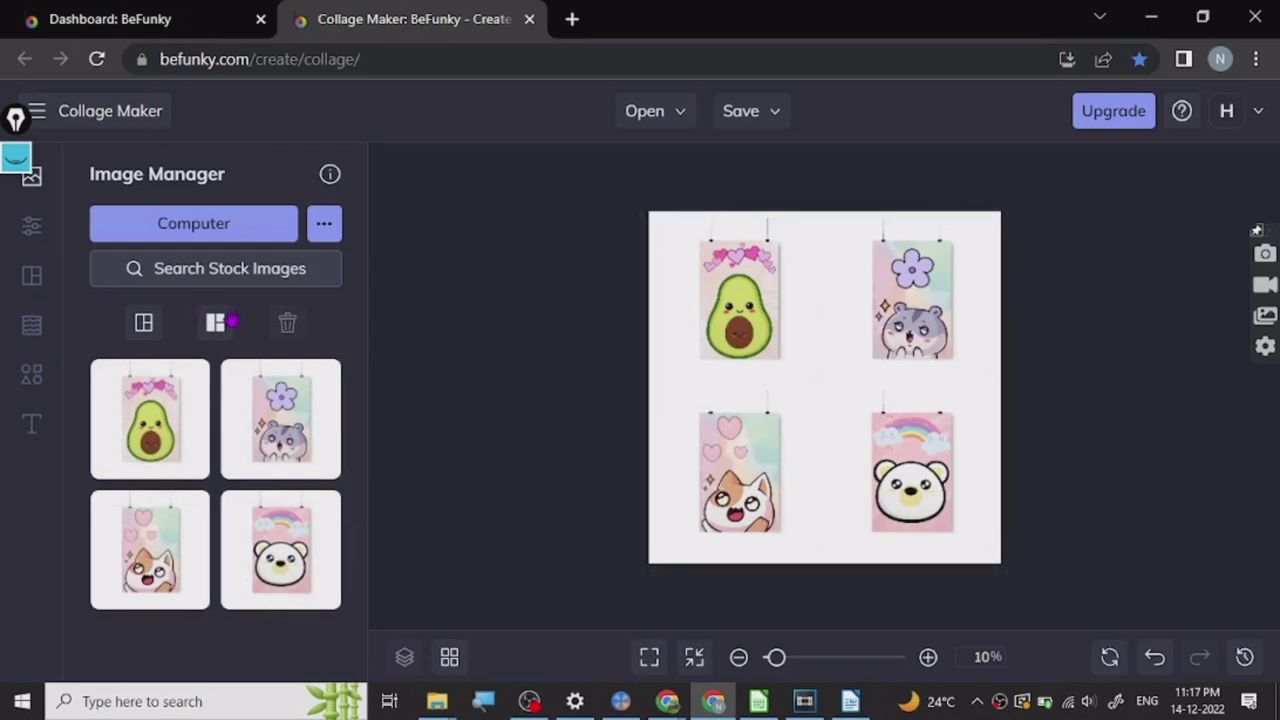
left_click(144, 332)
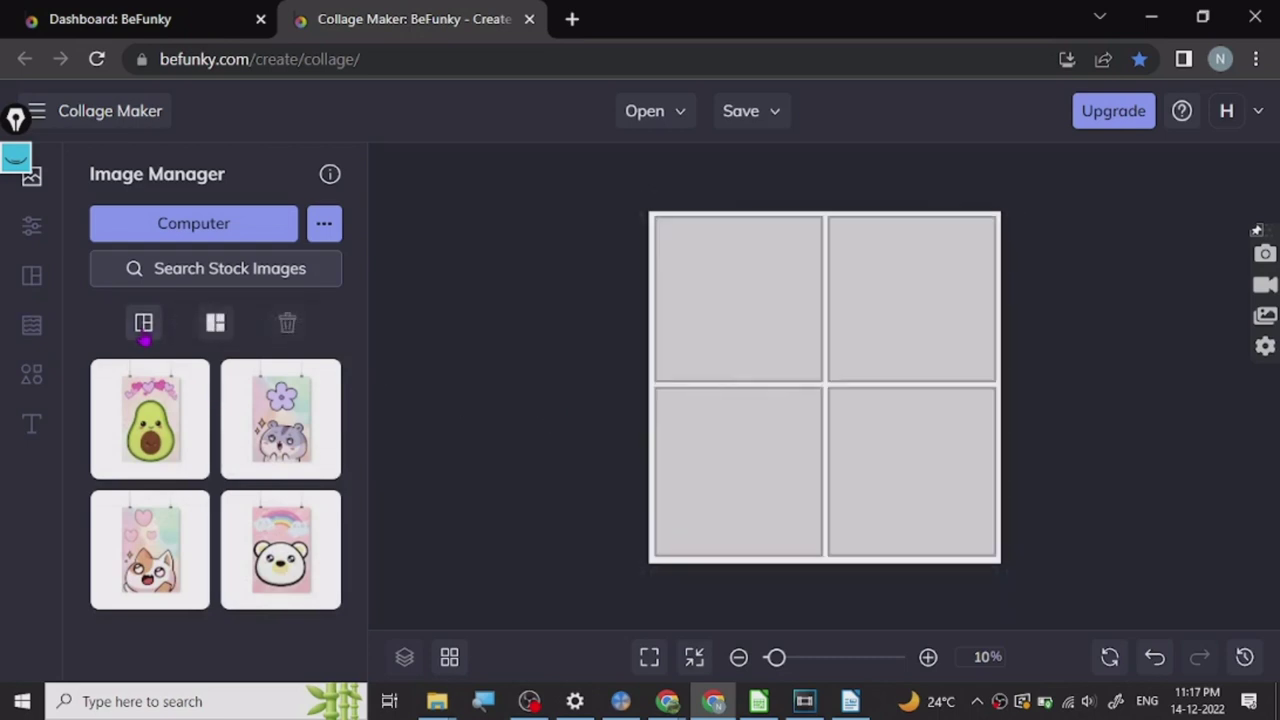
left_click(215, 322)
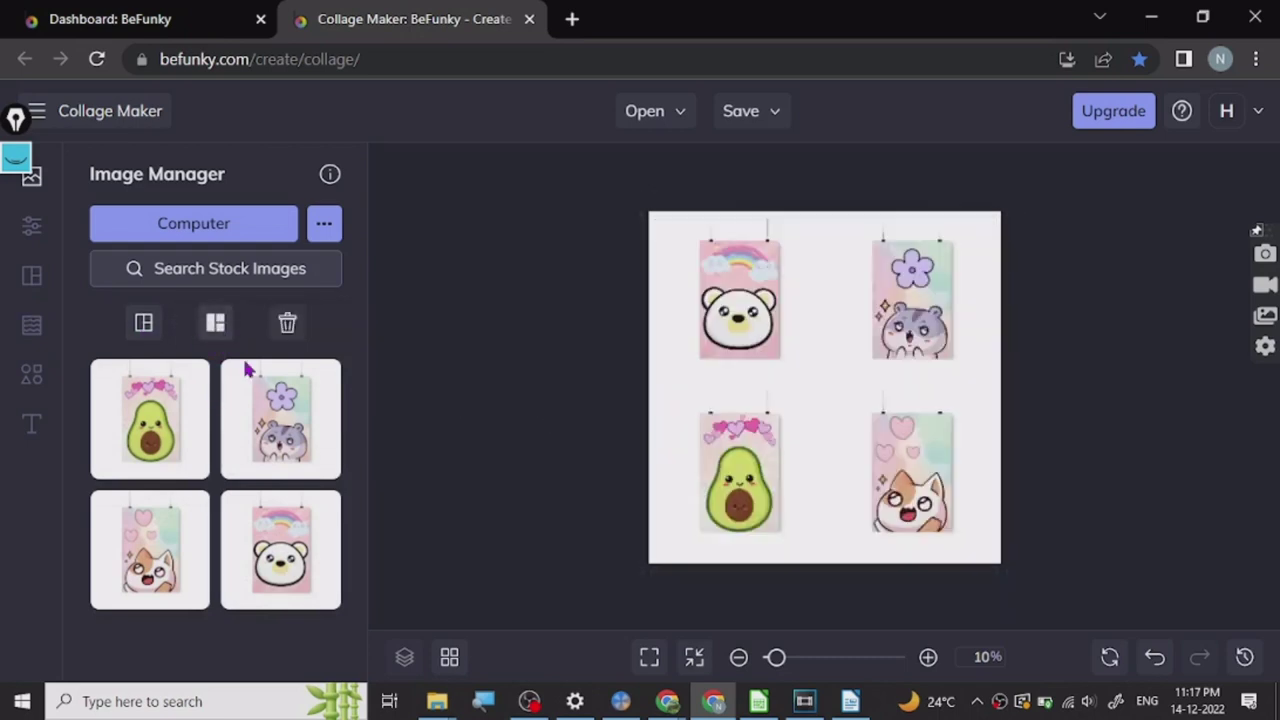
Step: Set a black background and 11% spacing, after trying grey, white, blue and yellow backgrounds
left_click(31, 236)
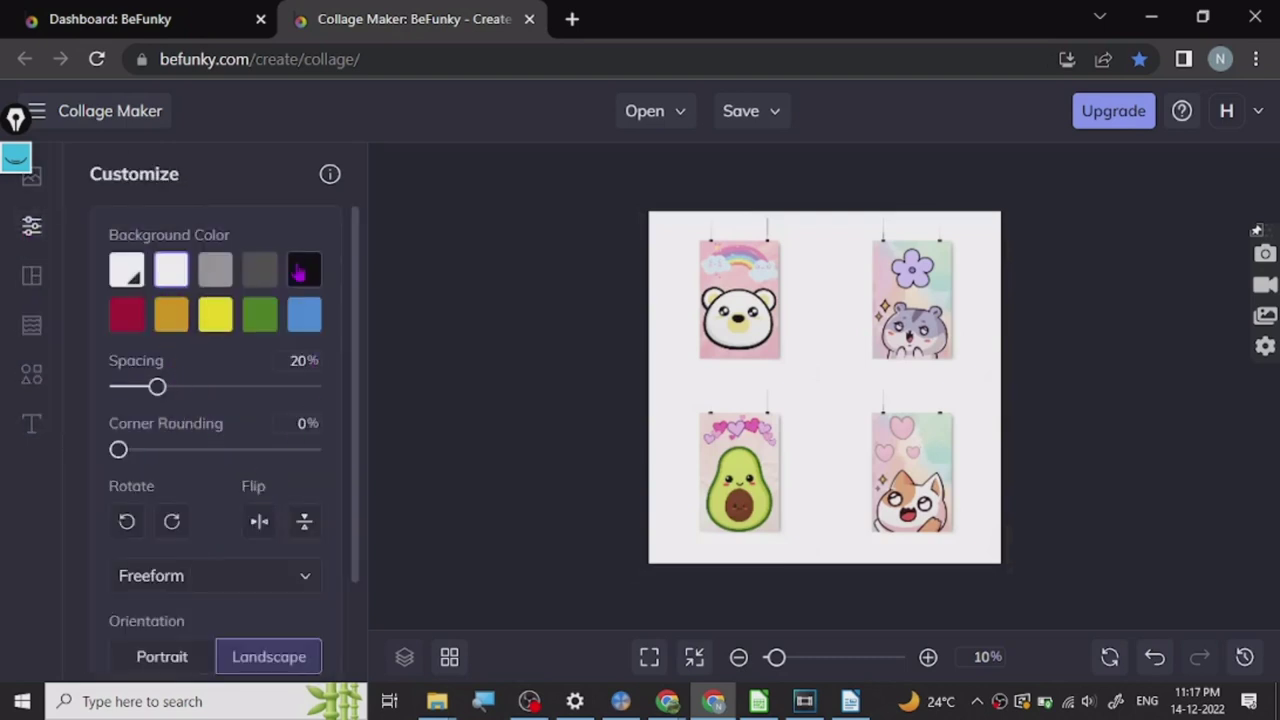
left_click(301, 270)
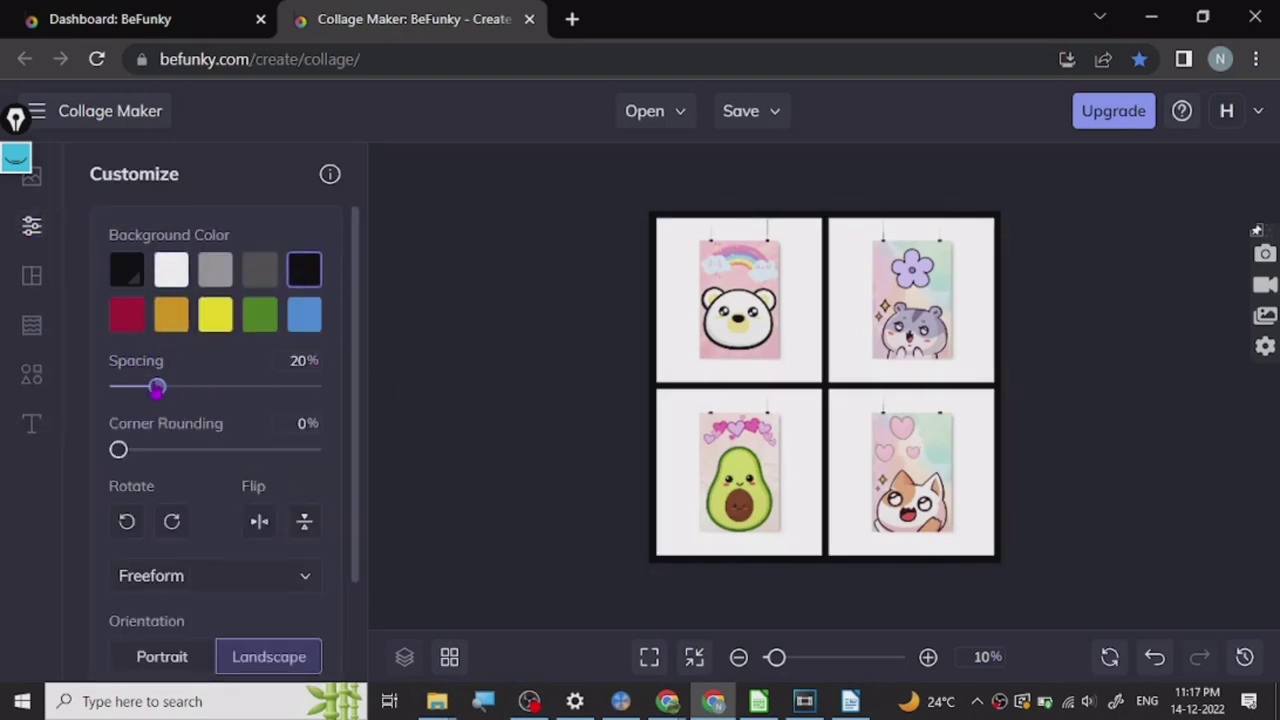
mouse_move(157, 388)
left_mouse_down()
mouse_move(126, 388)
mouse_move(139, 388)
left_mouse_up()
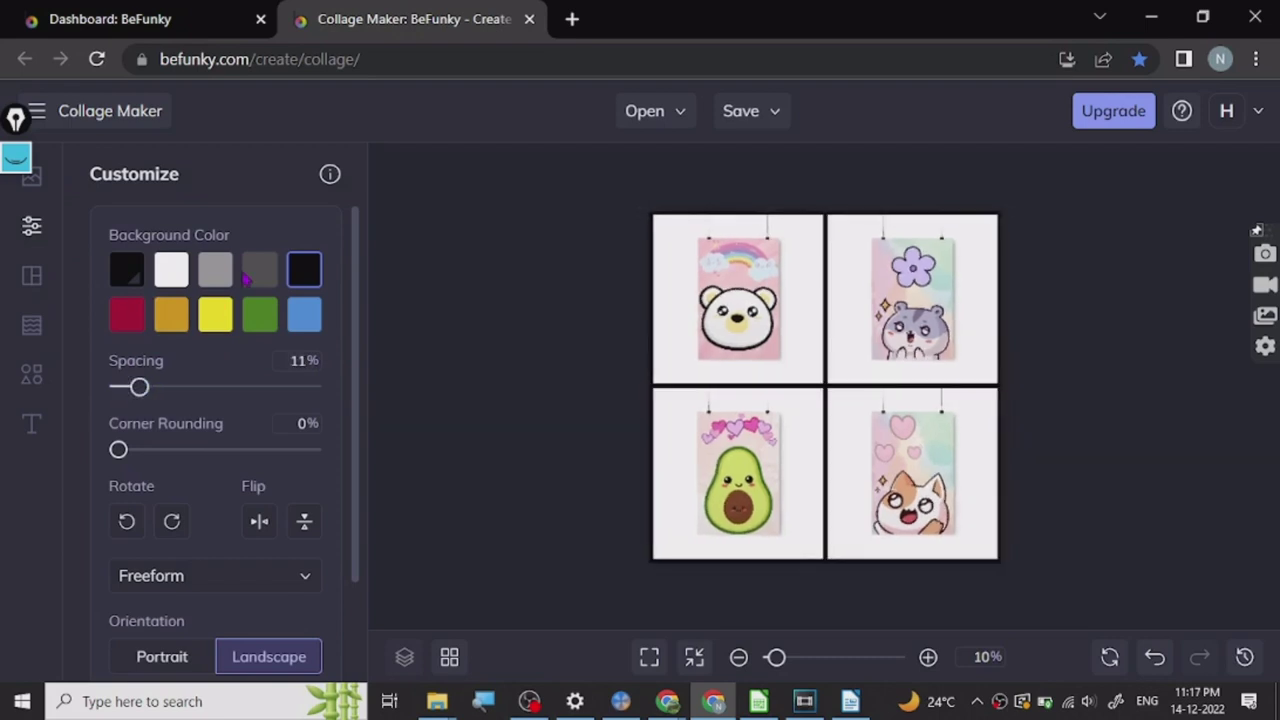
left_click(254, 280)
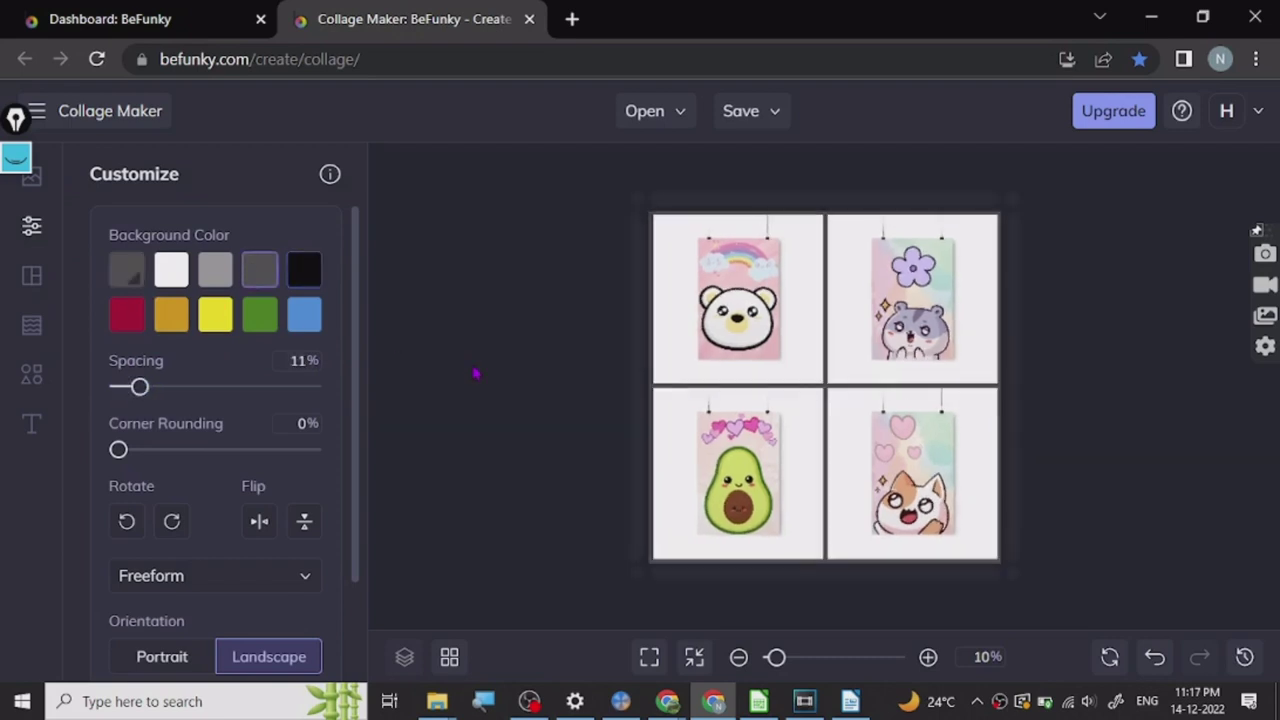
left_click(170, 270)
left_click(294, 278)
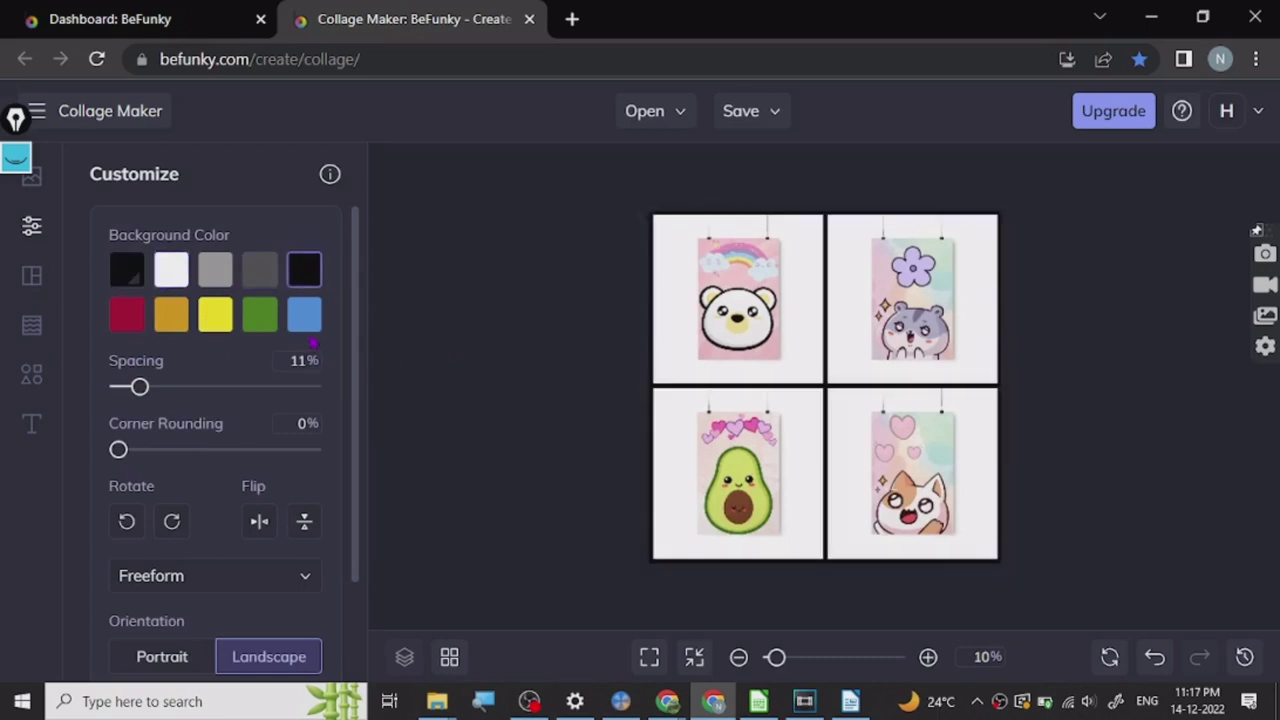
left_click(306, 322)
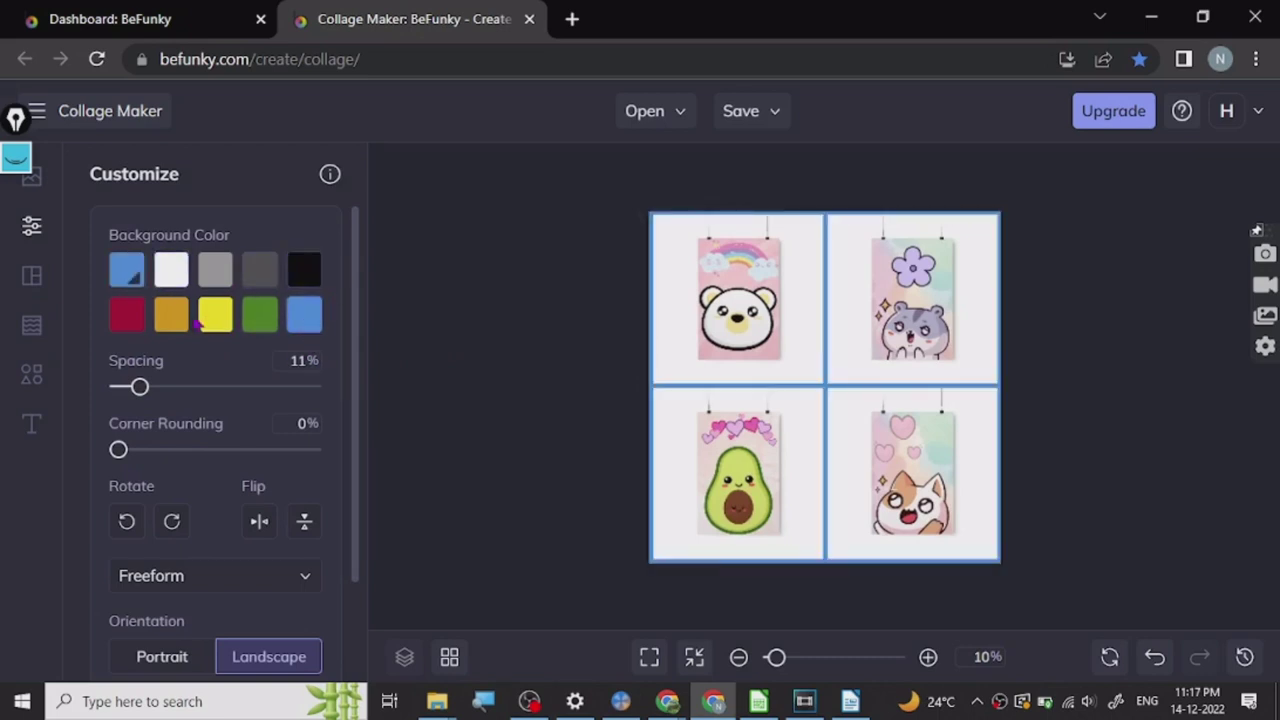
left_click(210, 326)
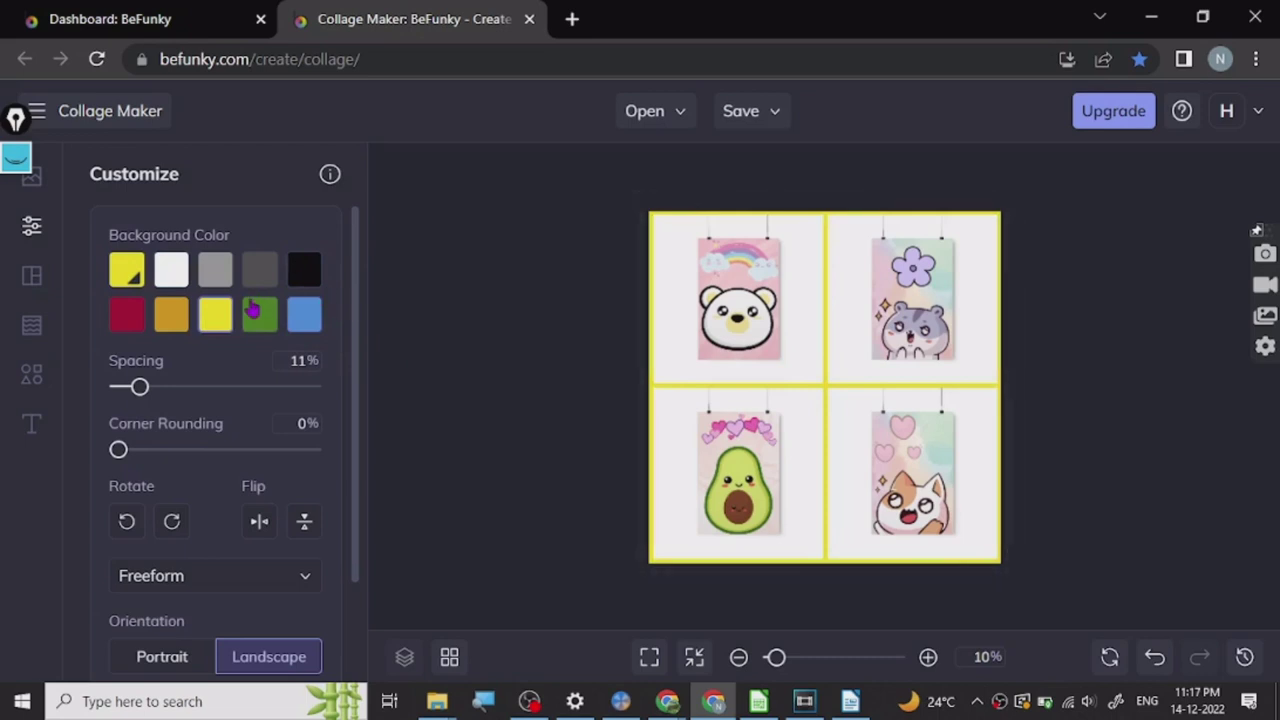
left_click(300, 274)
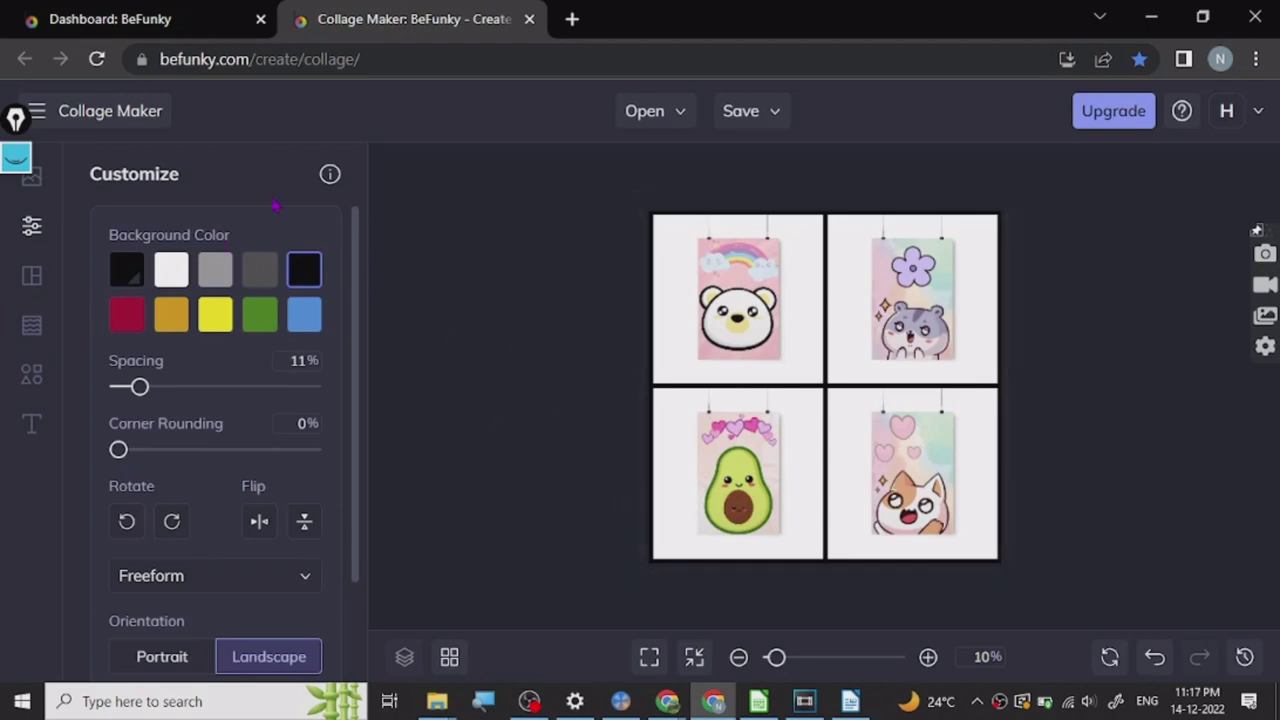
Step: Go to the BeFunky dashboard, then switch to the Photo Editor
left_click(122, 120)
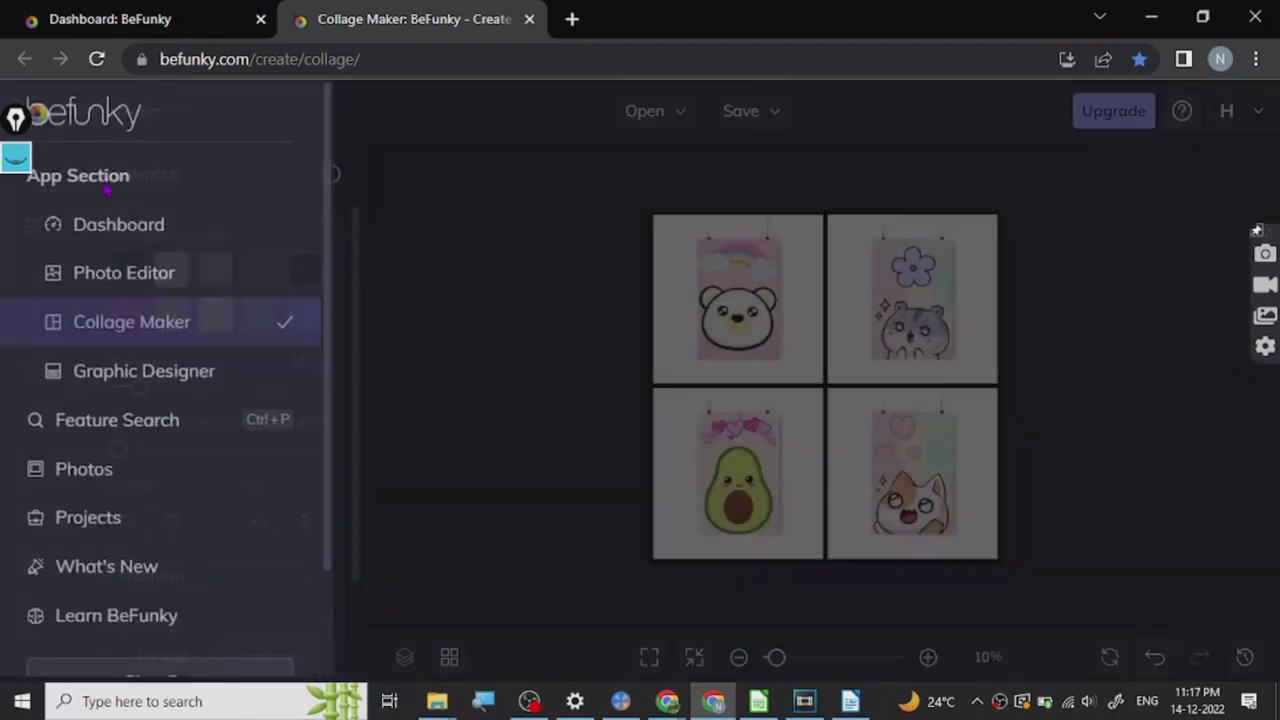
left_click(128, 245)
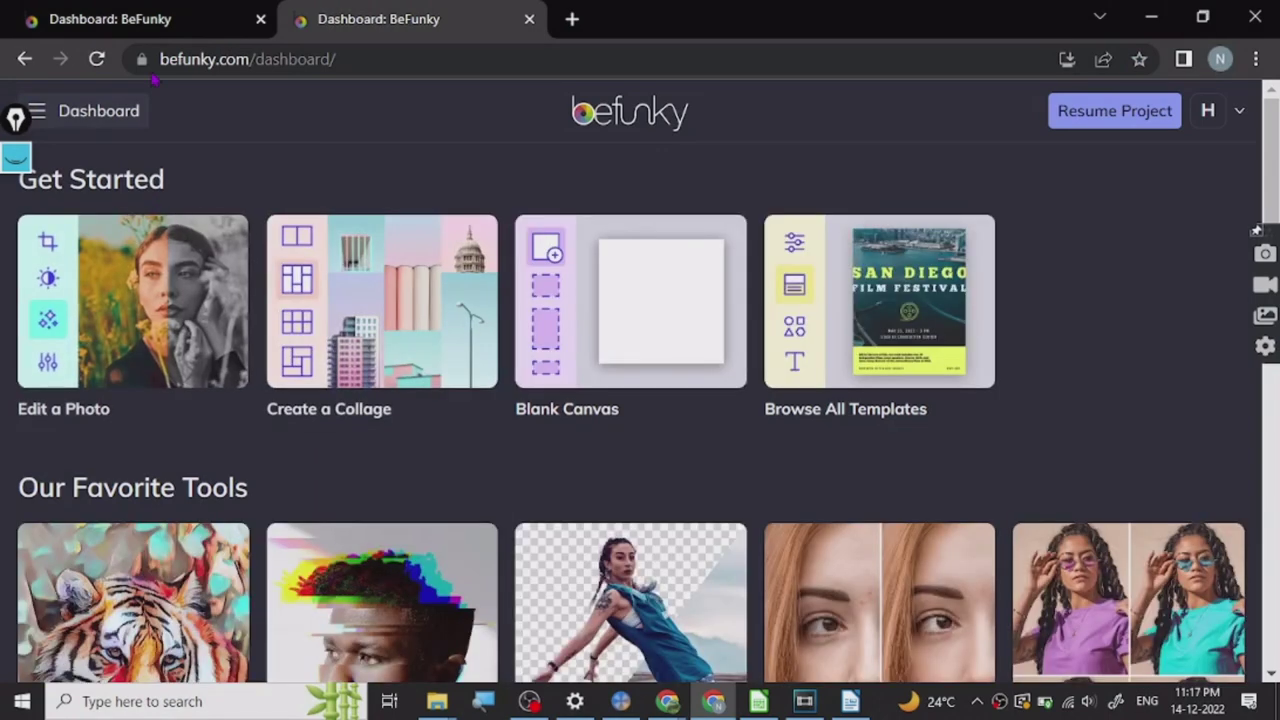
left_click(120, 114)
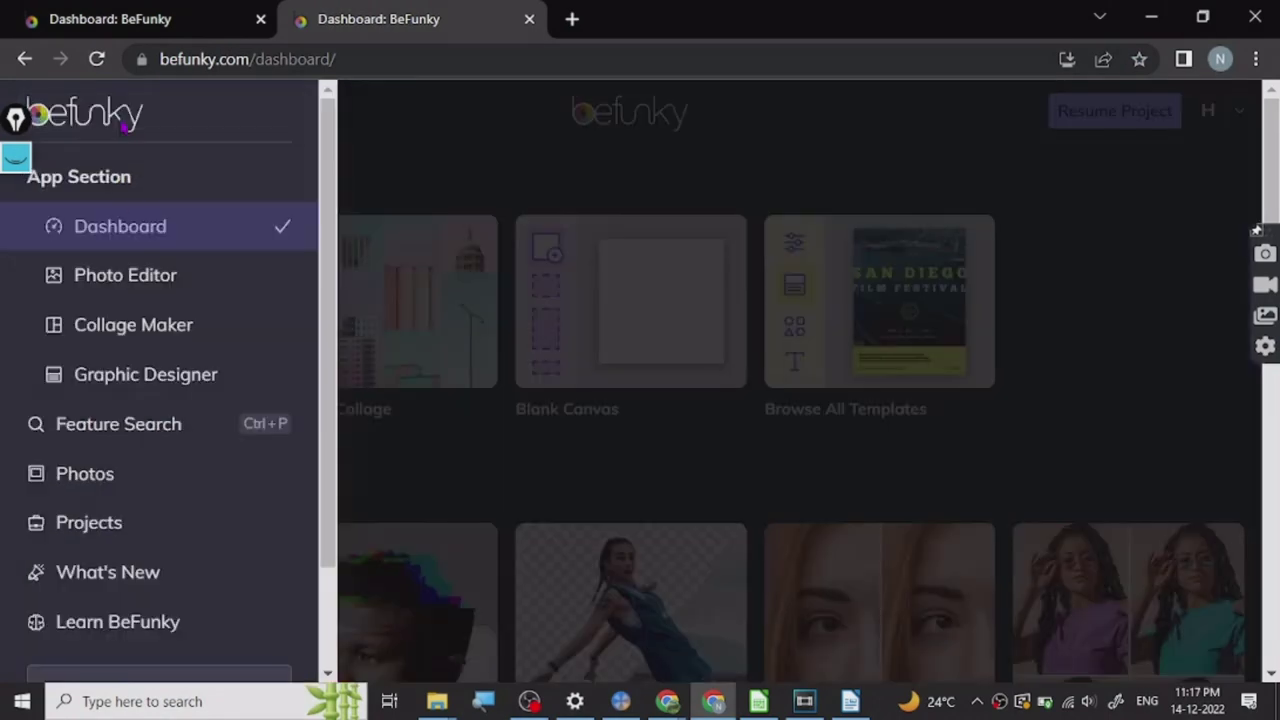
left_click(160, 290)
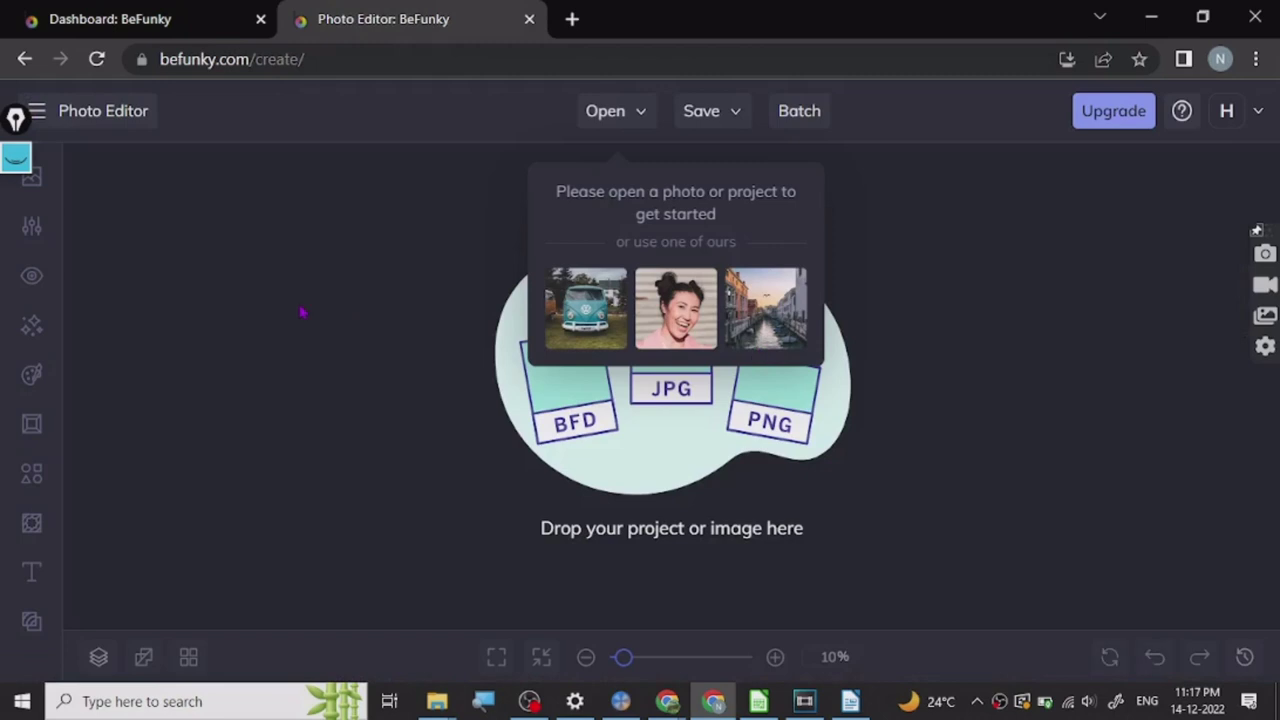
Step: Open the sample van photo, close the Edits help, and apply the A.I. Image Enhancer
left_click(590, 326)
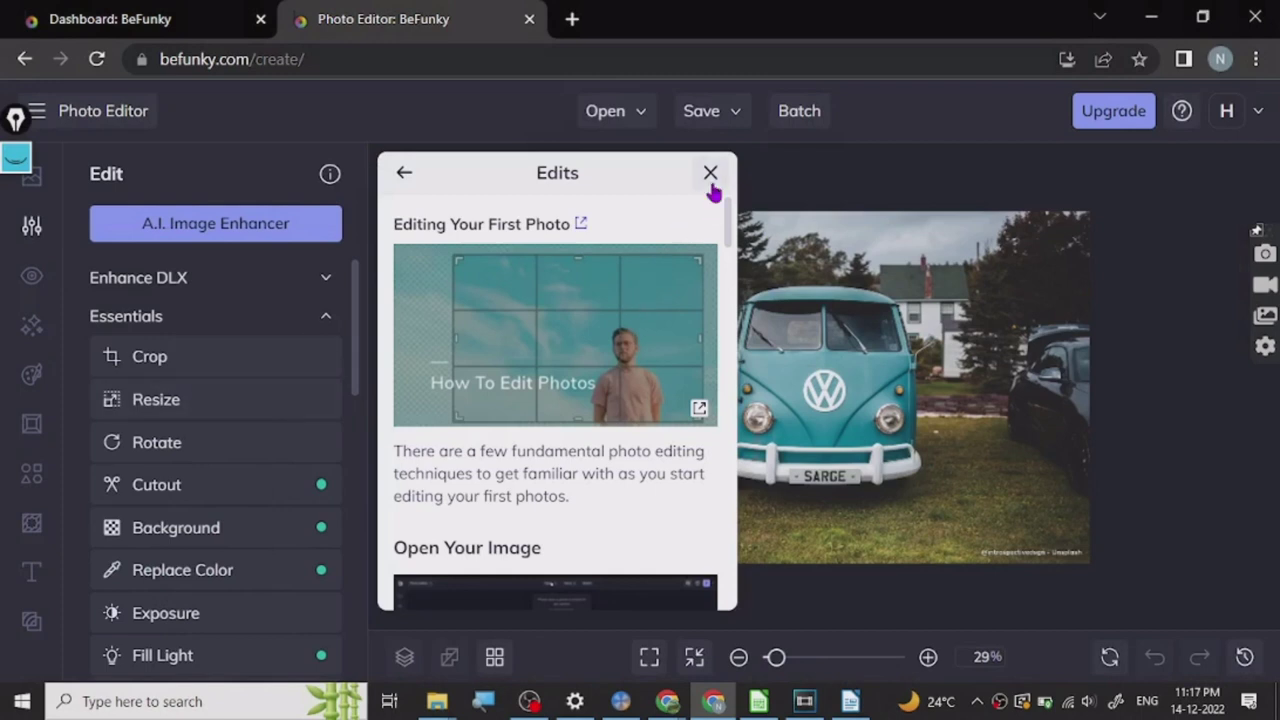
left_click(711, 184)
scroll(251, 497, "down", 3)
scroll(249, 511, "up", 3)
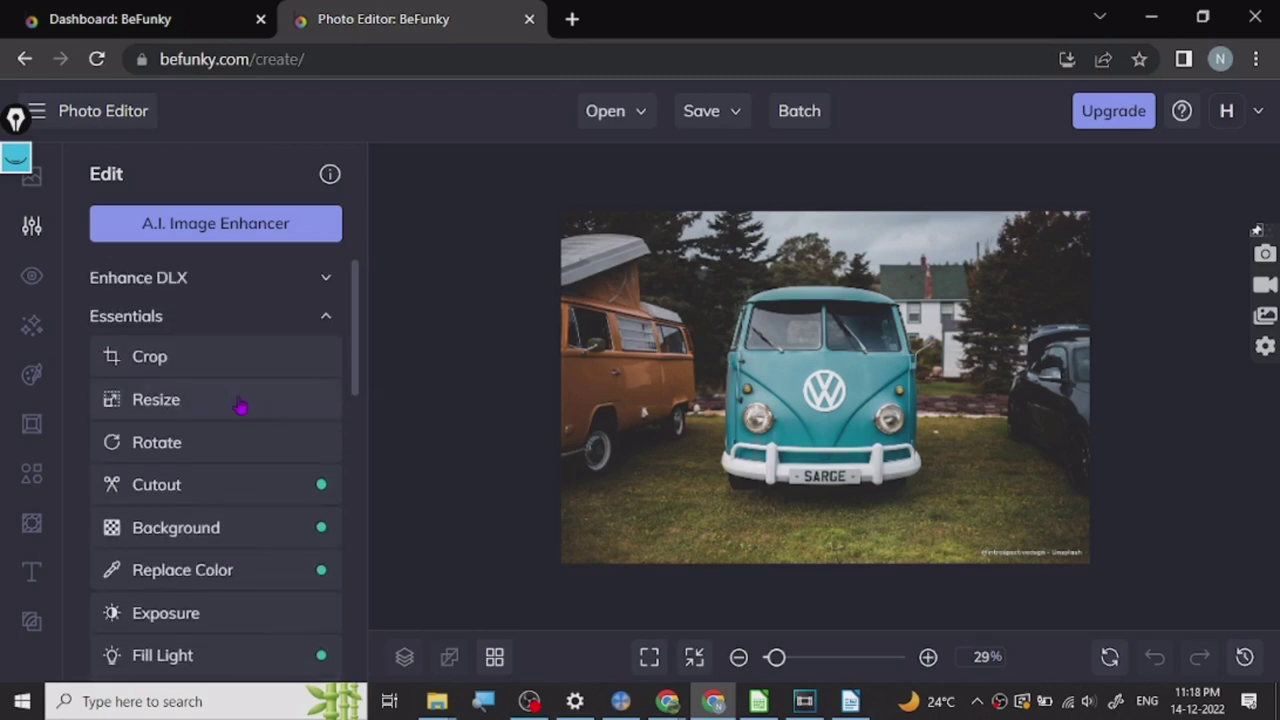
left_click(202, 243)
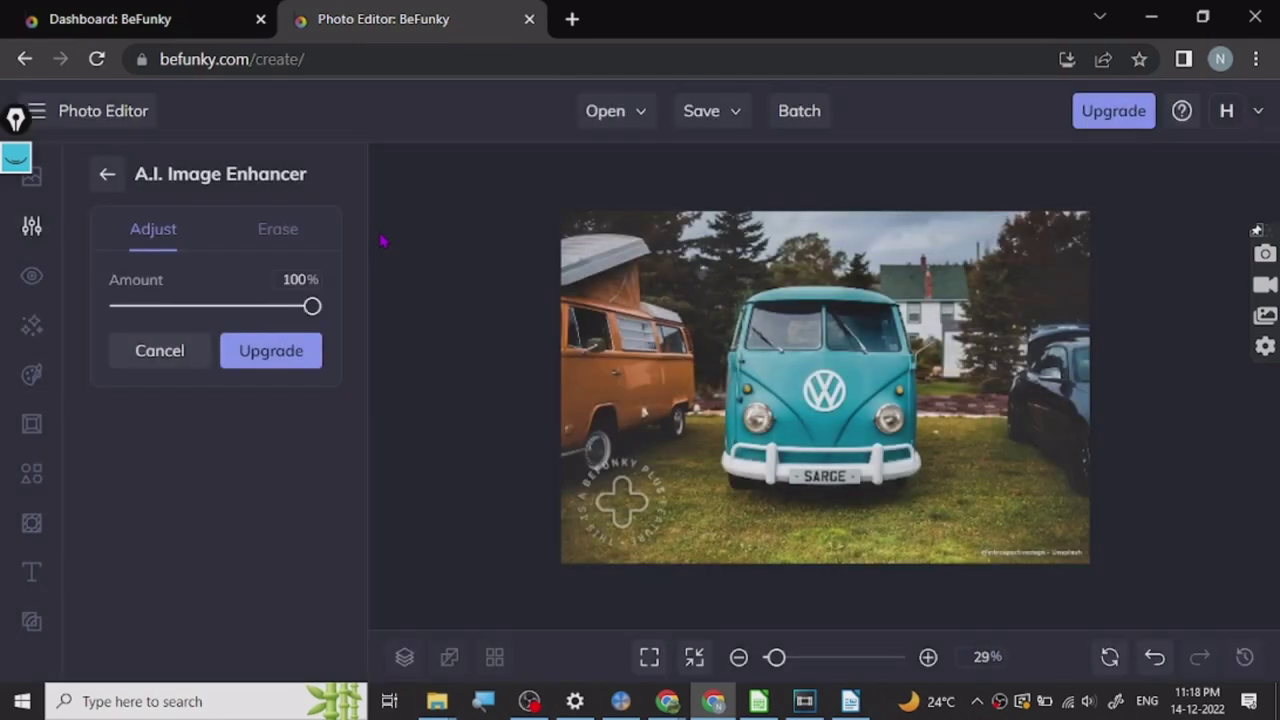
Step: Cancel the enhancement and preview Vibrance at 52% amount on the van photo
left_click(107, 174)
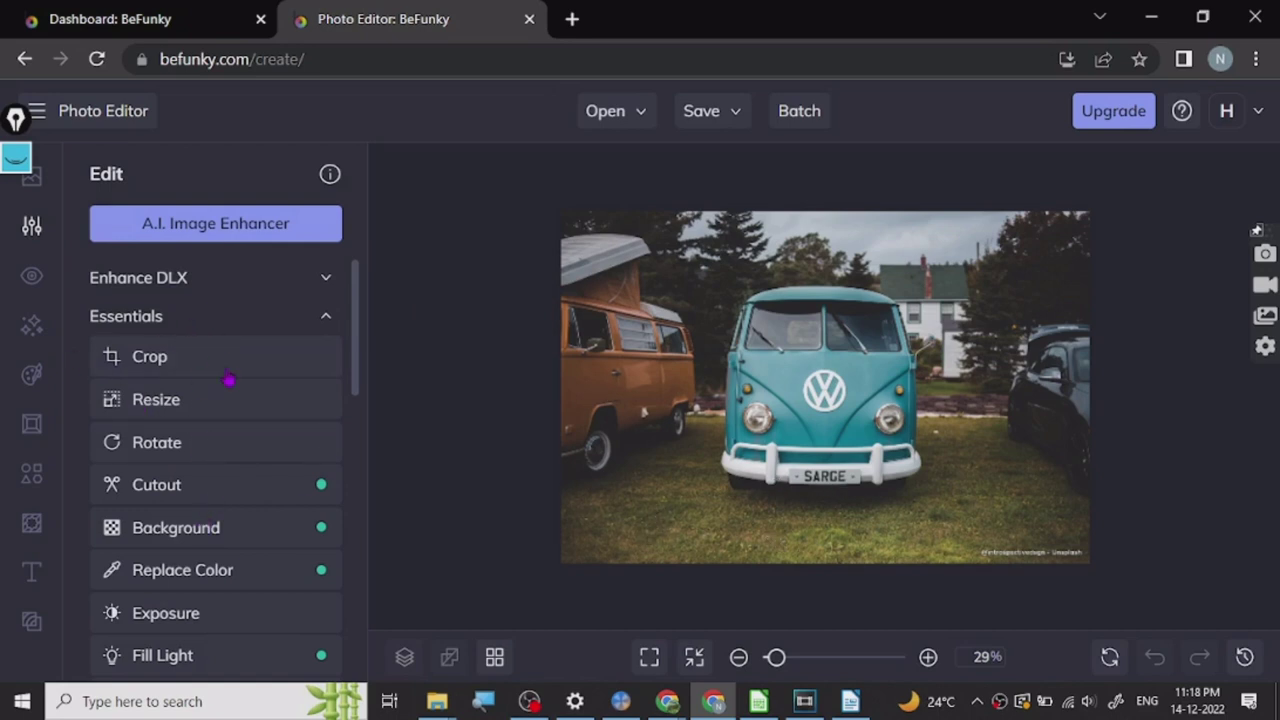
scroll(208, 491, "down", 2)
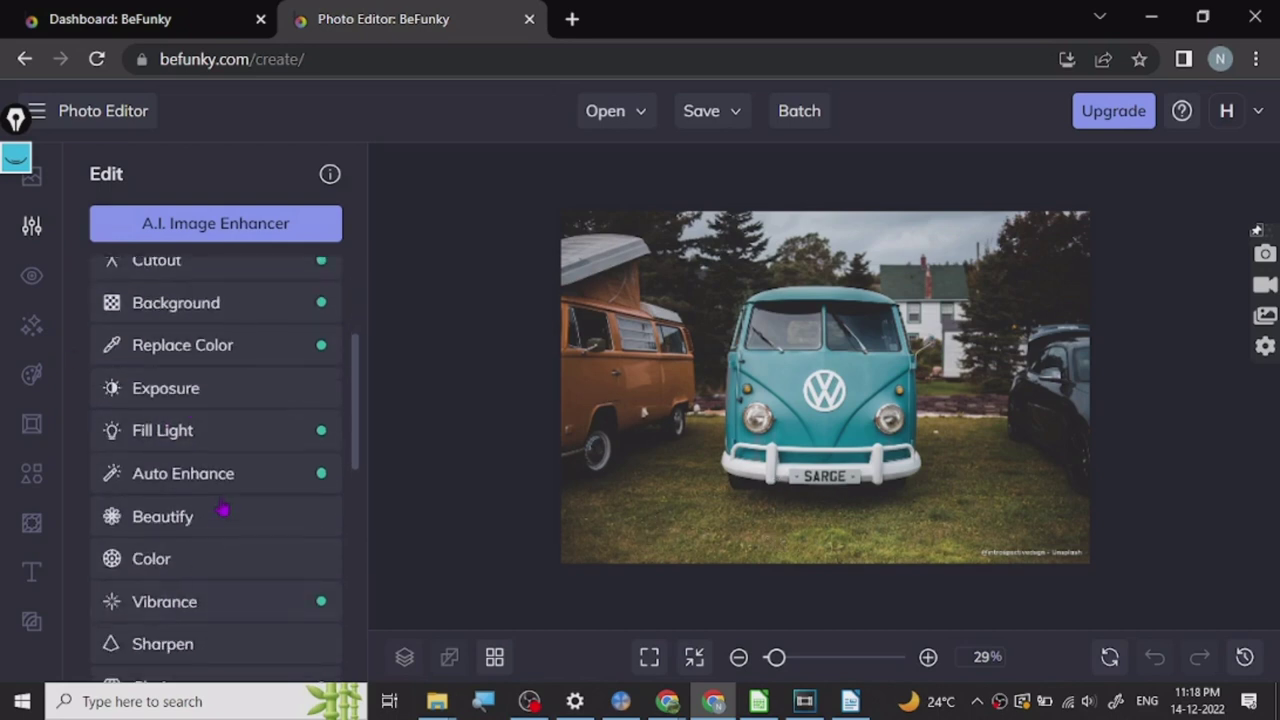
scroll(206, 530, "up", 2)
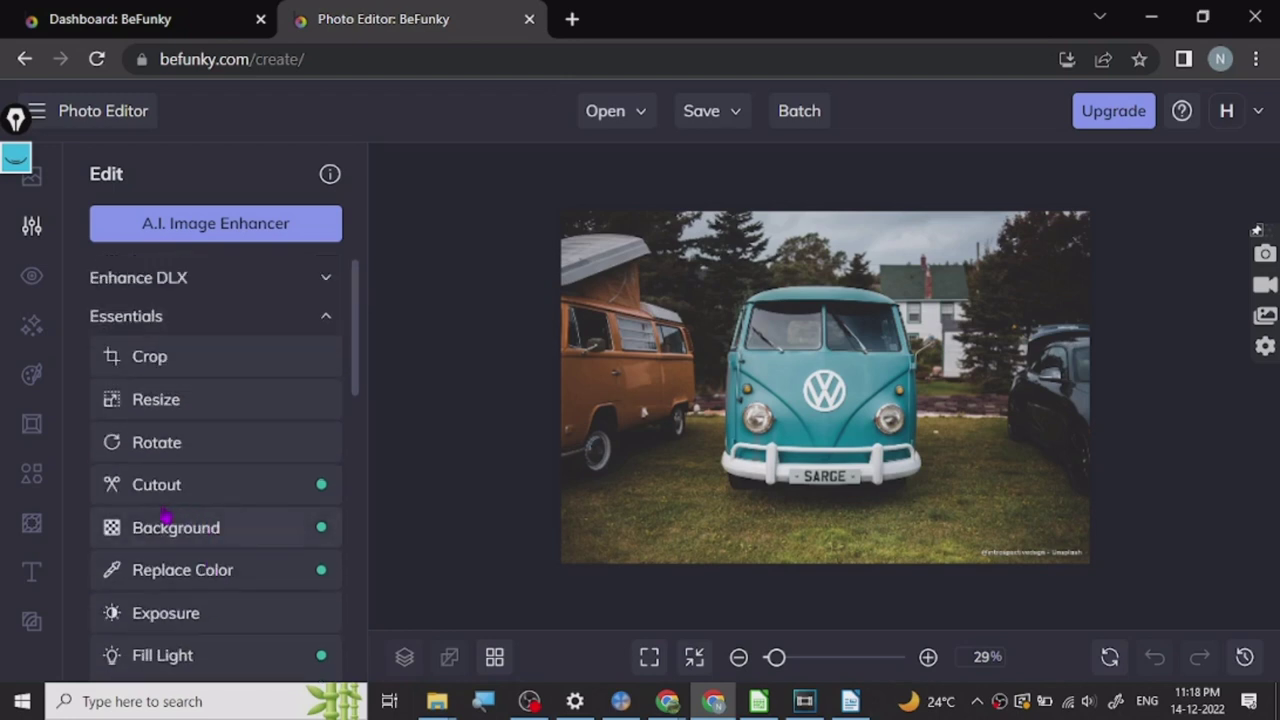
scroll(200, 460, "down", 2)
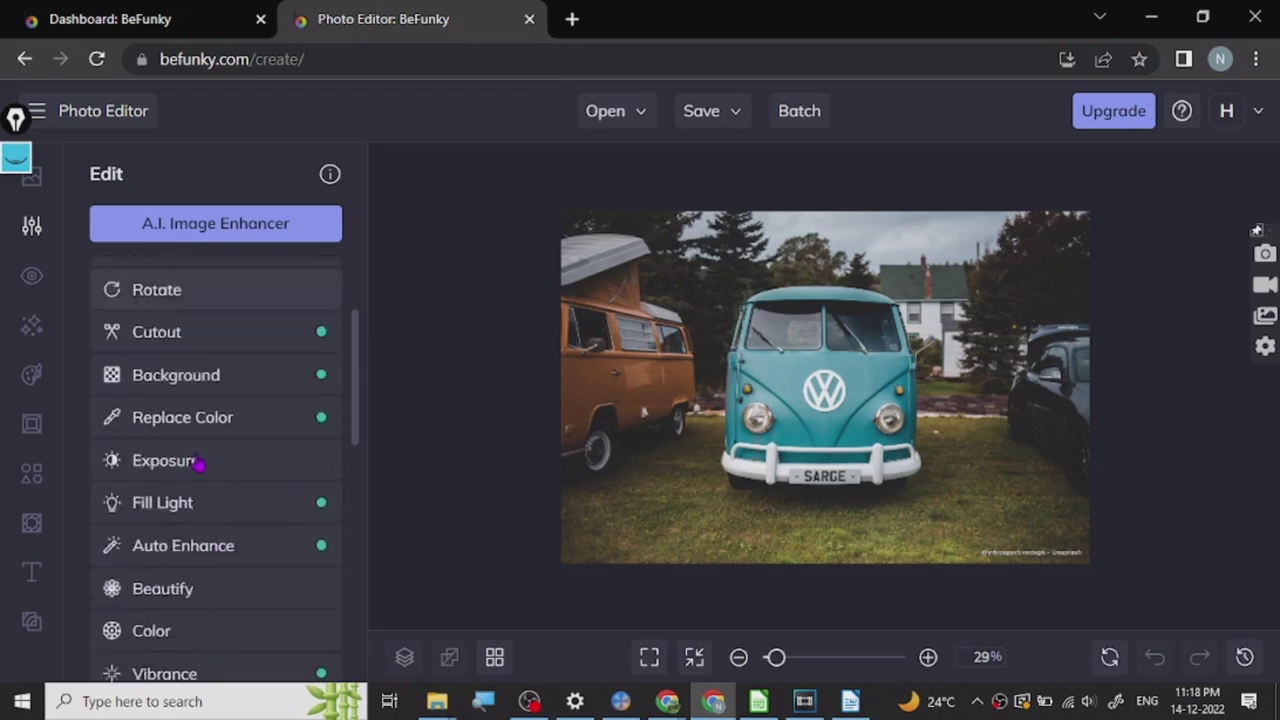
scroll(207, 493, "down", 1)
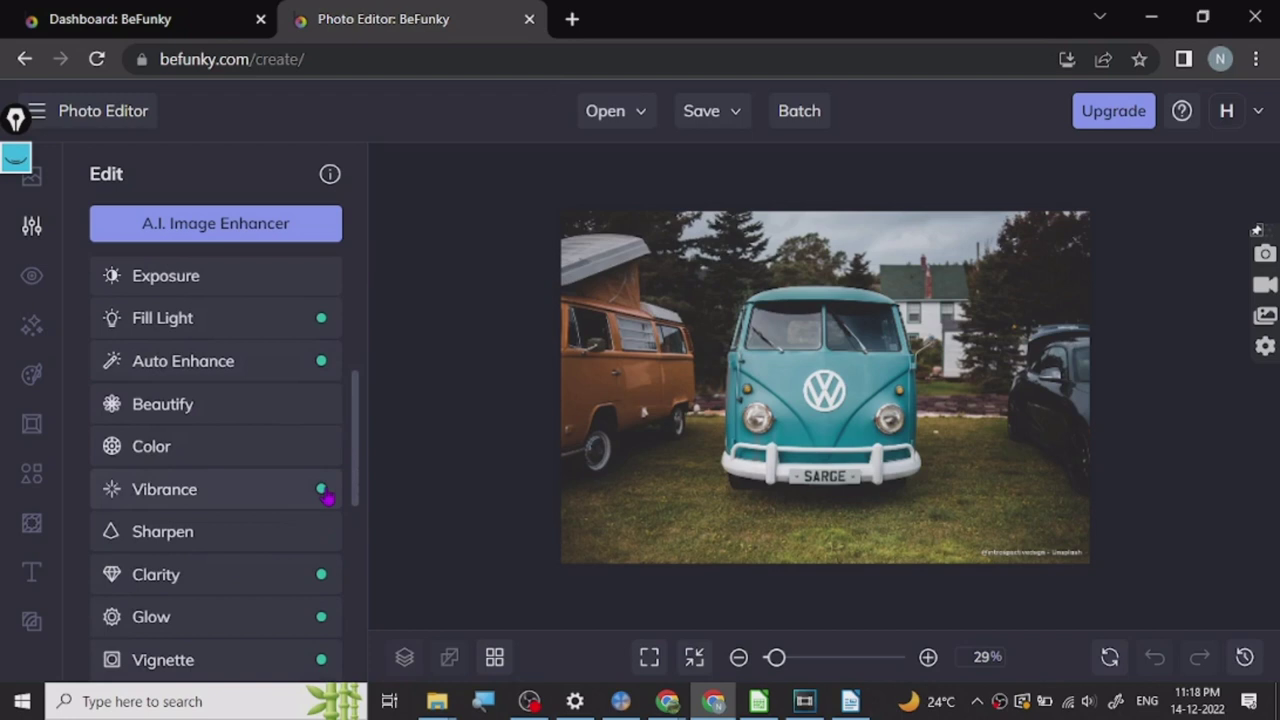
left_click(327, 496)
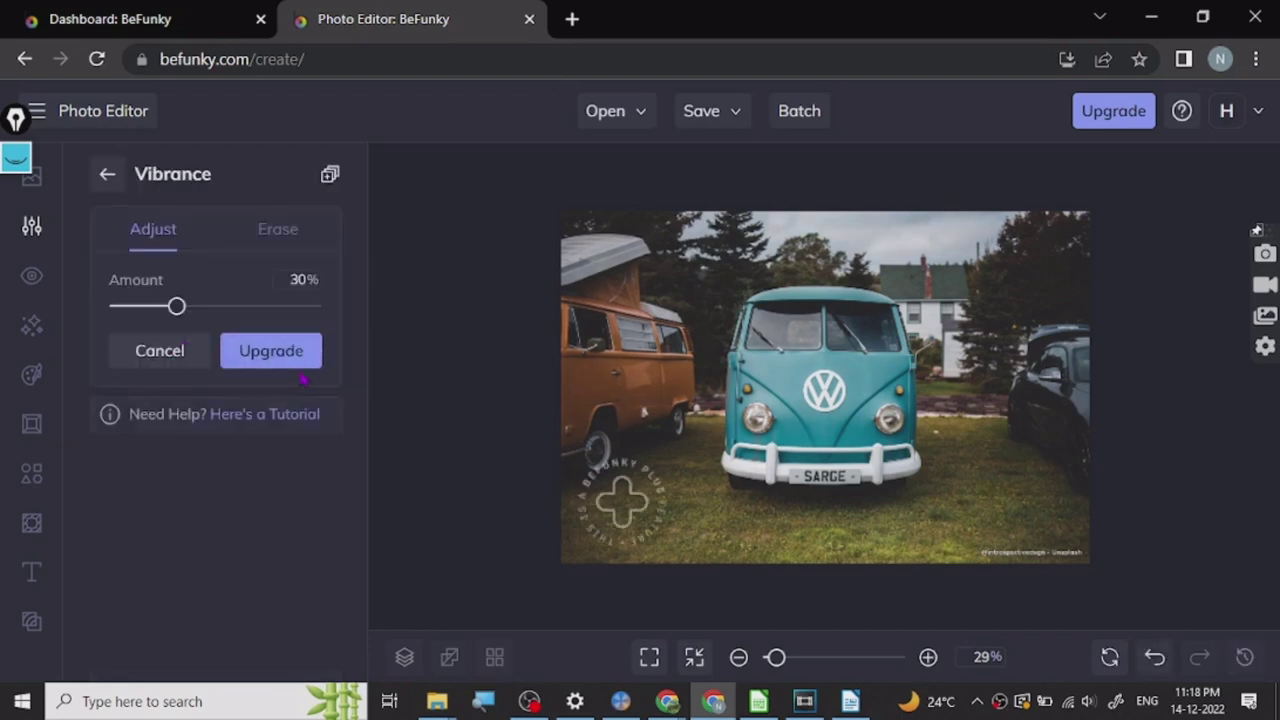
left_click(219, 306)
left_click(291, 364)
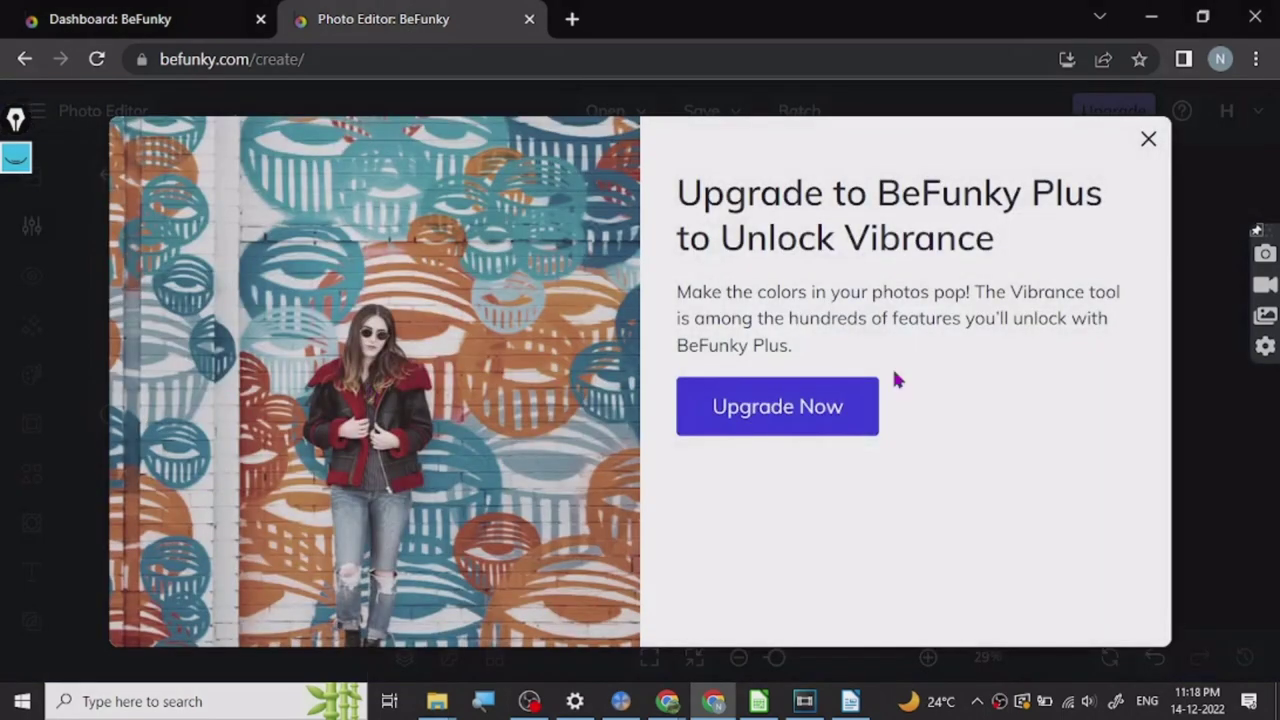
Step: View the BeFunky Plus pricing options, then close the offer
right_click(772, 420)
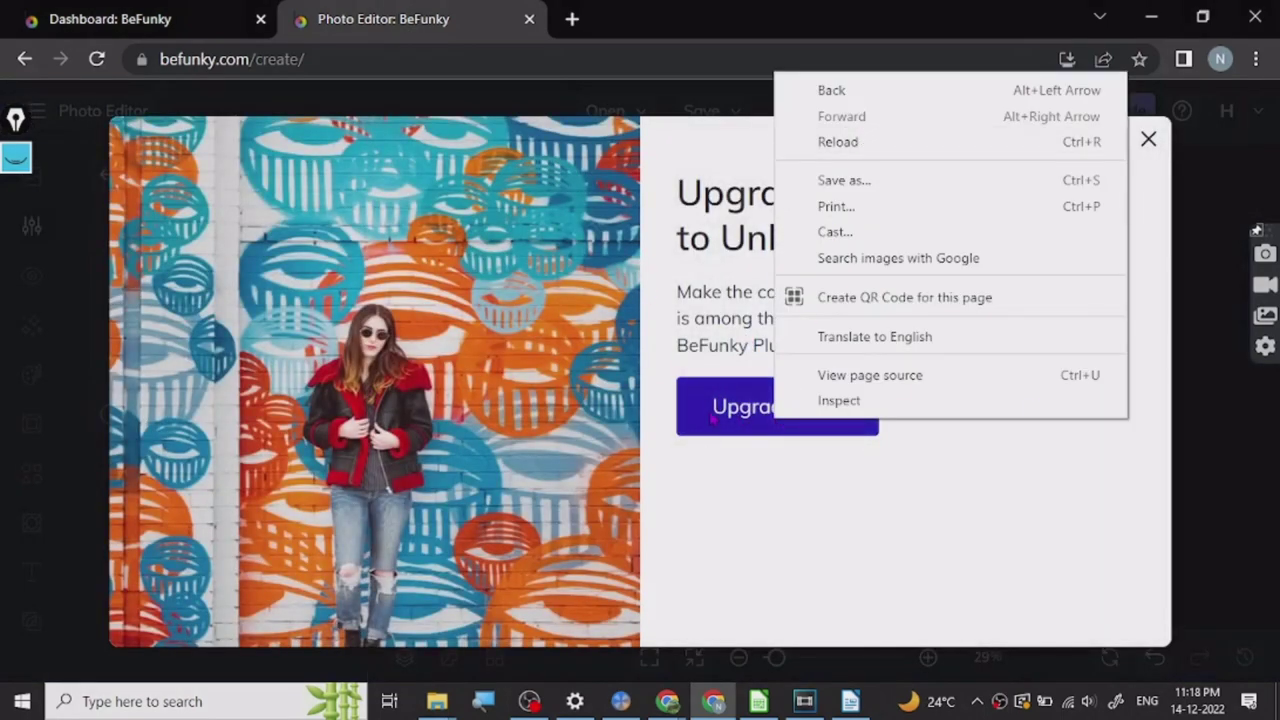
left_click(742, 420)
left_click(742, 420)
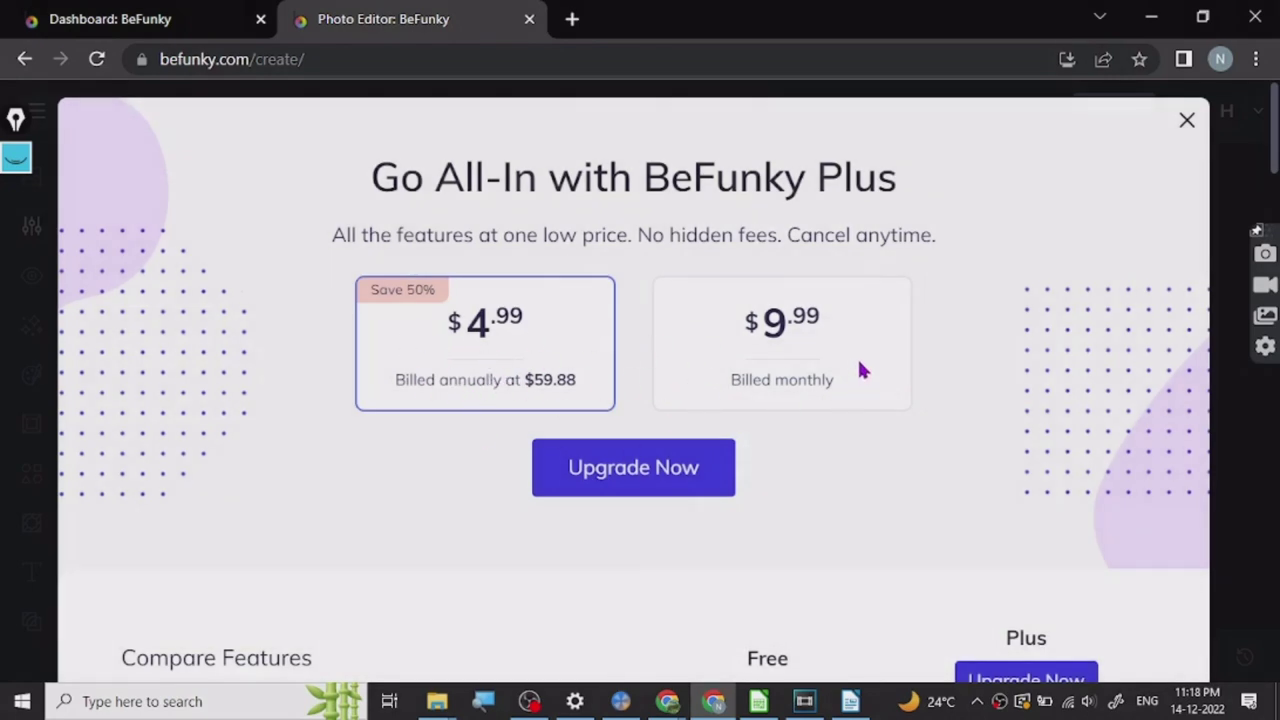
left_click(1186, 123)
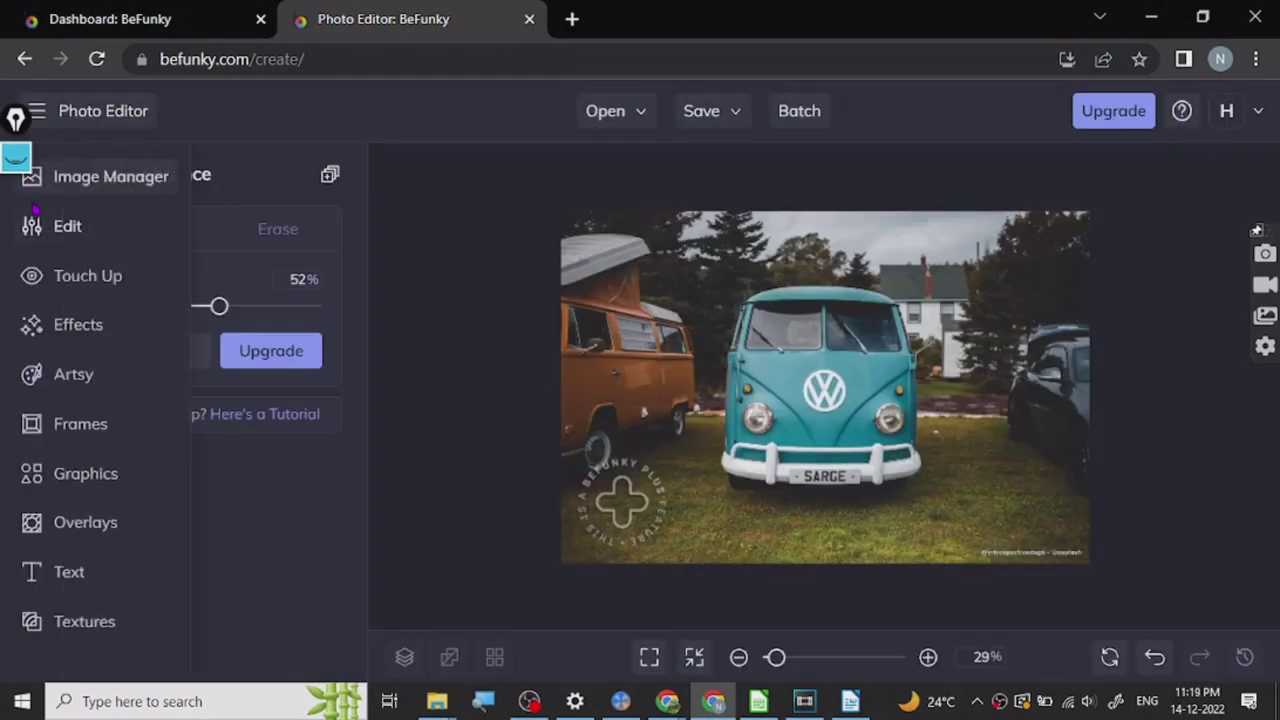
Step: Browse the Image Manager and Touch Up tools, then switch back to the Collage Maker
left_click(88, 191)
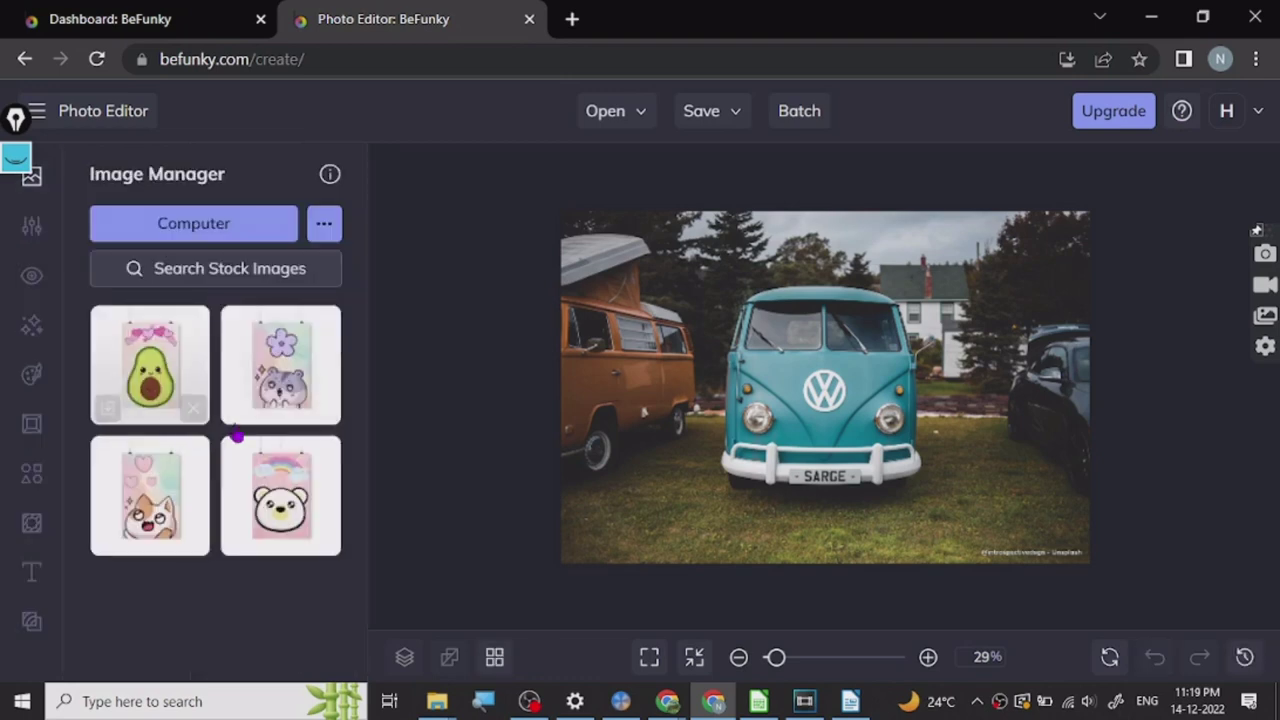
left_click(37, 280)
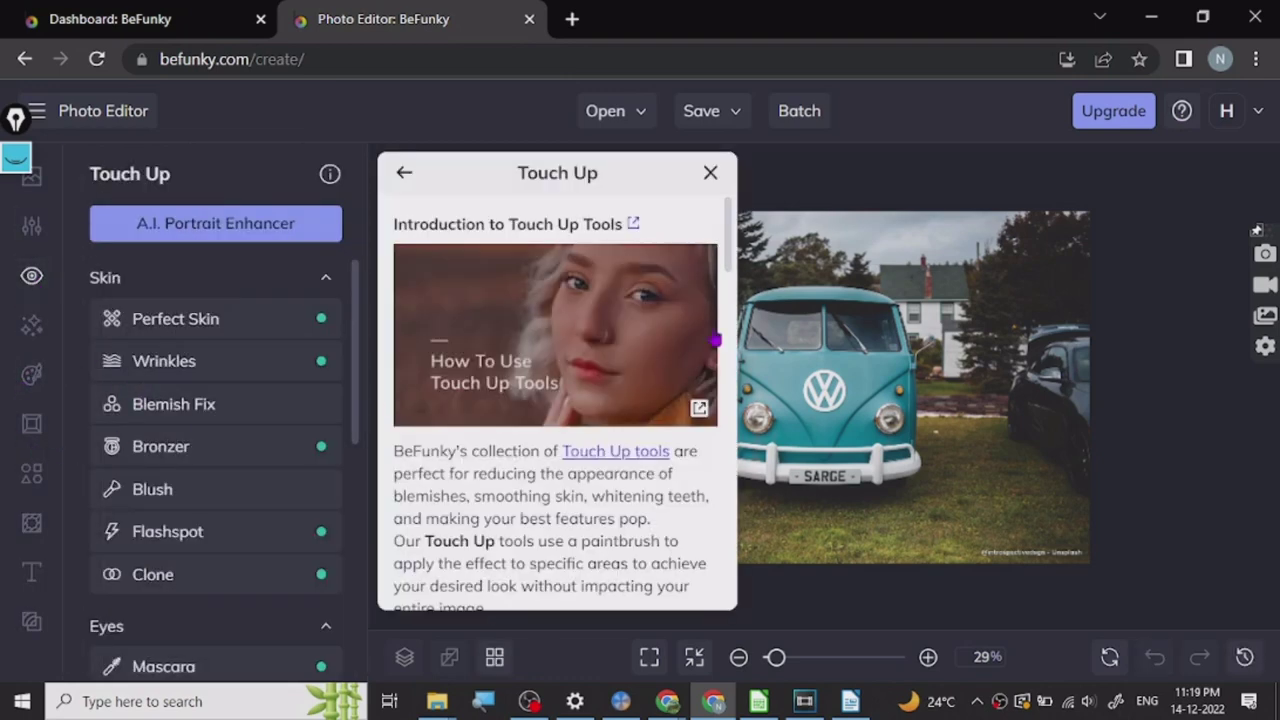
left_click(708, 173)
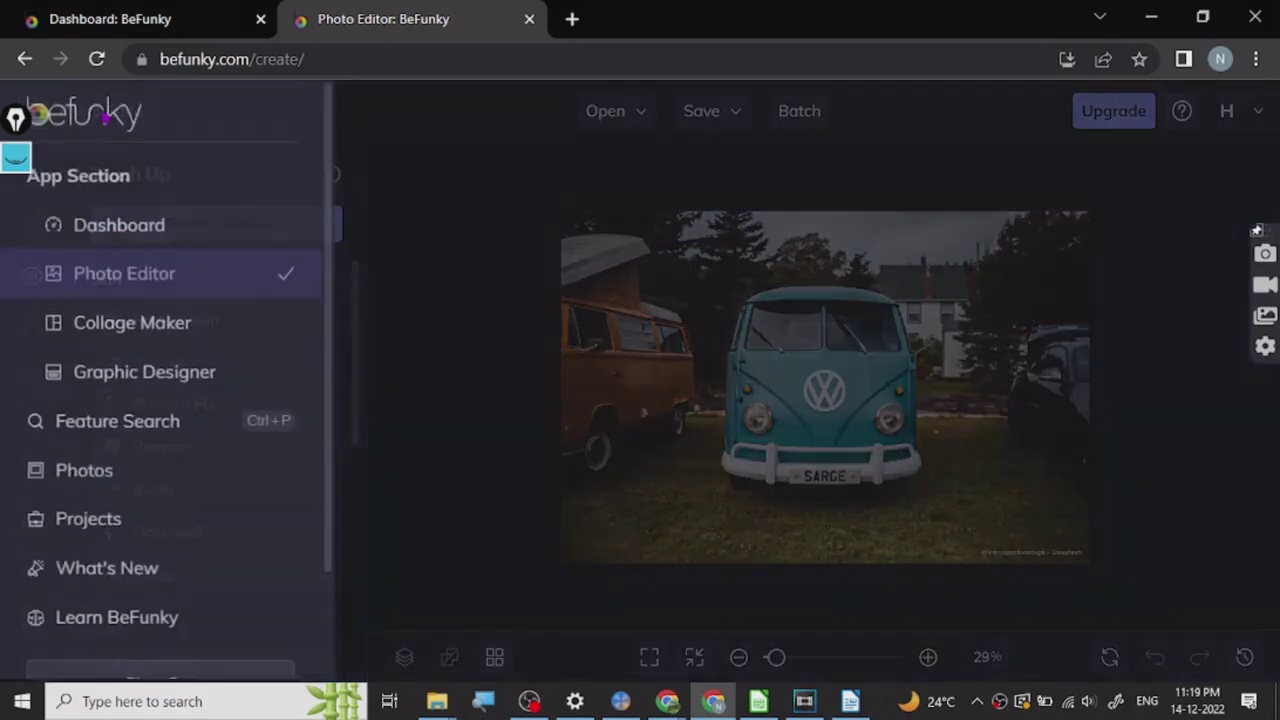
left_click(104, 115)
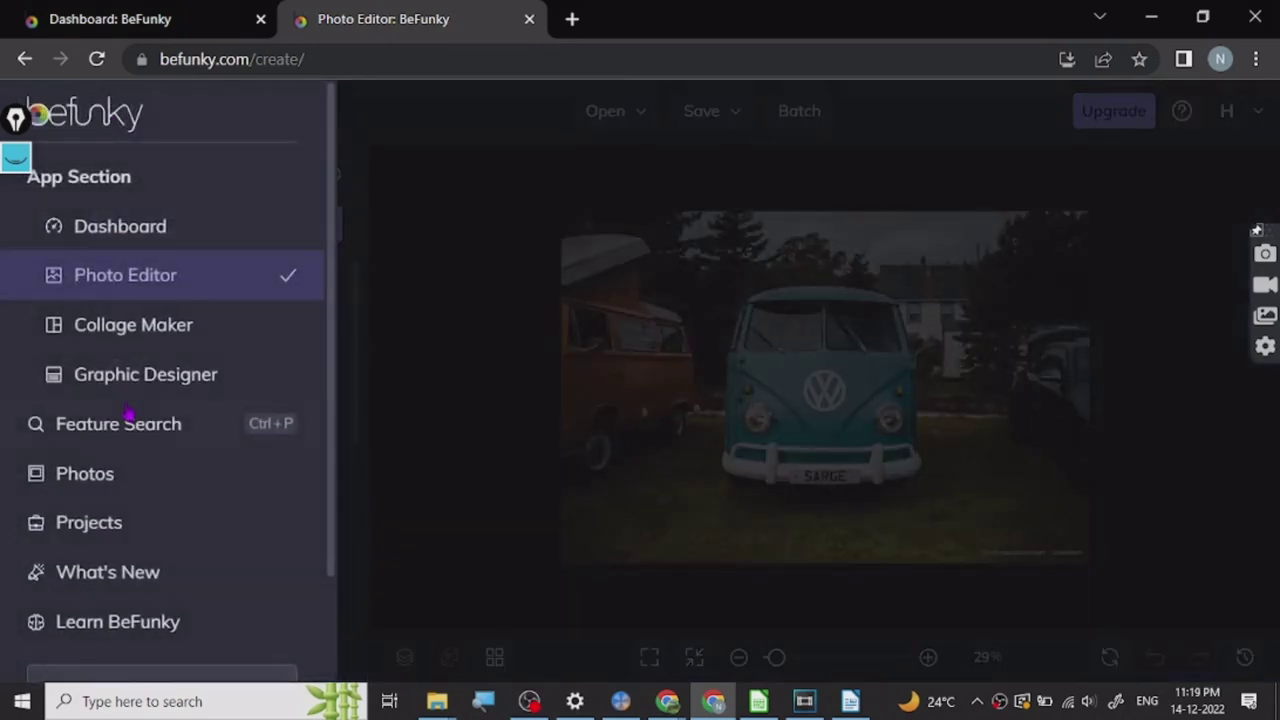
left_click(135, 326)
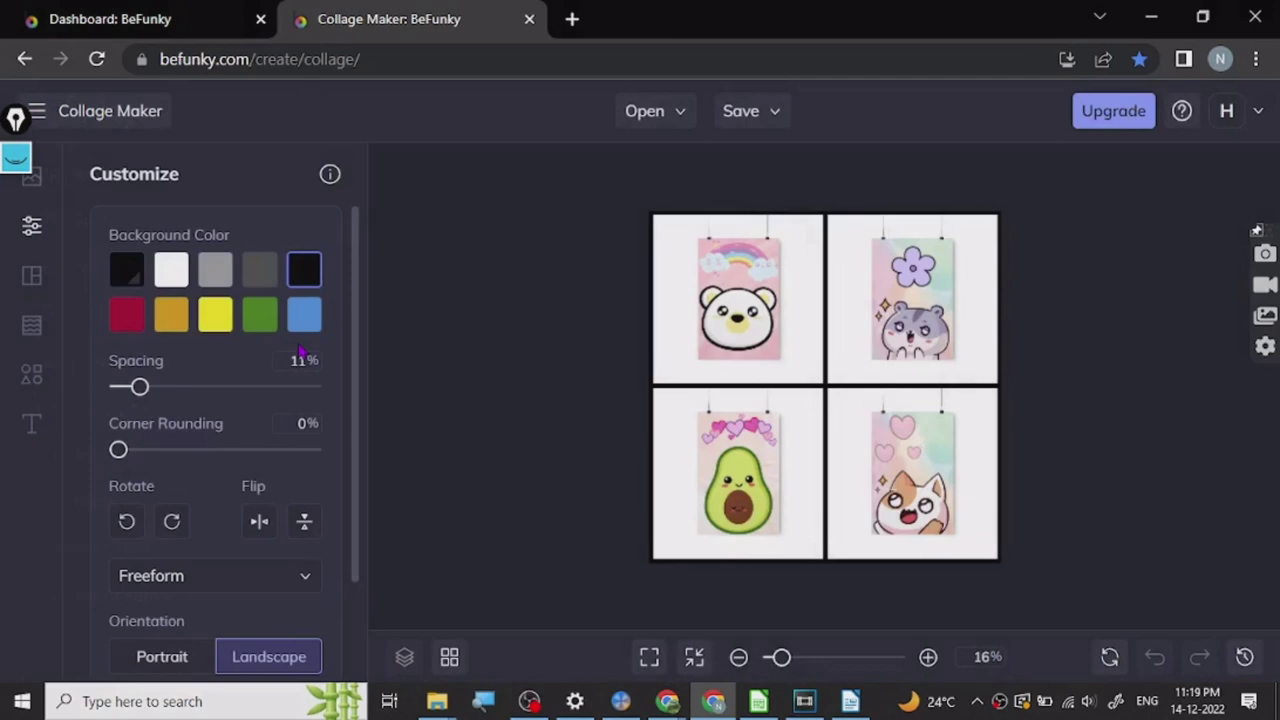
left_click(140, 128)
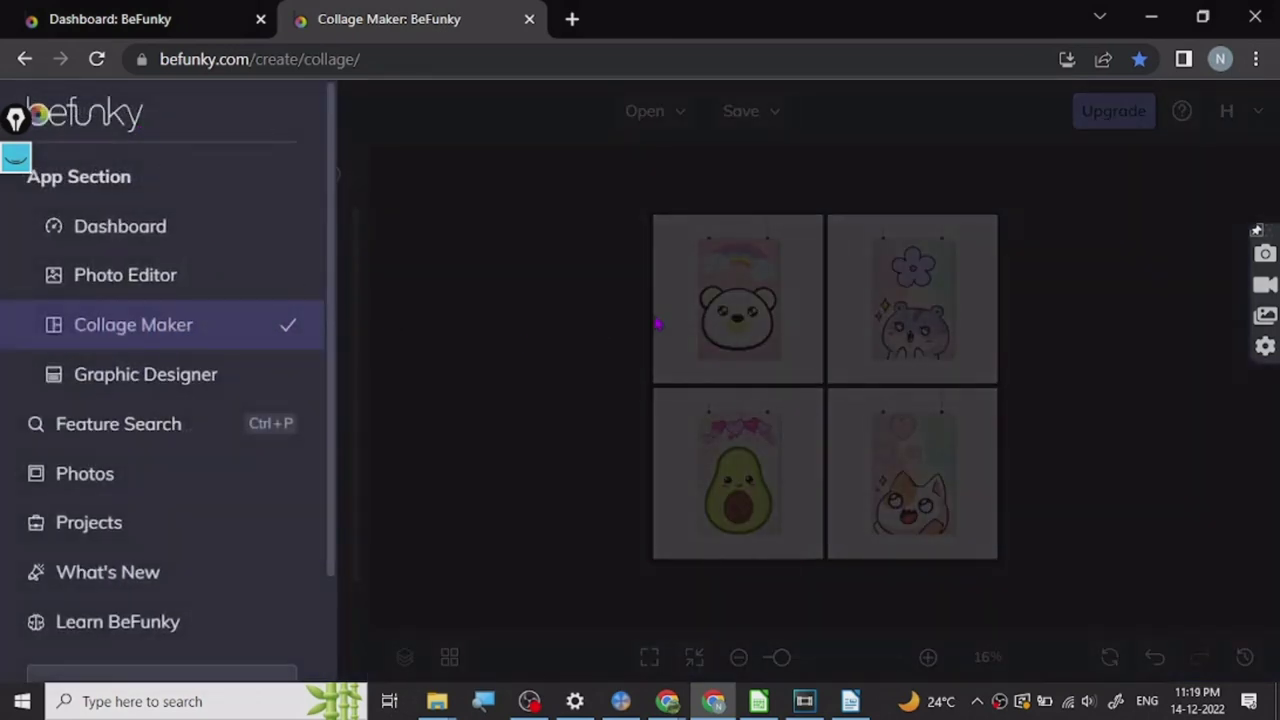
Step: Switch to the Graphic Designer and scroll through the Start a Design template collections
left_click(278, 390)
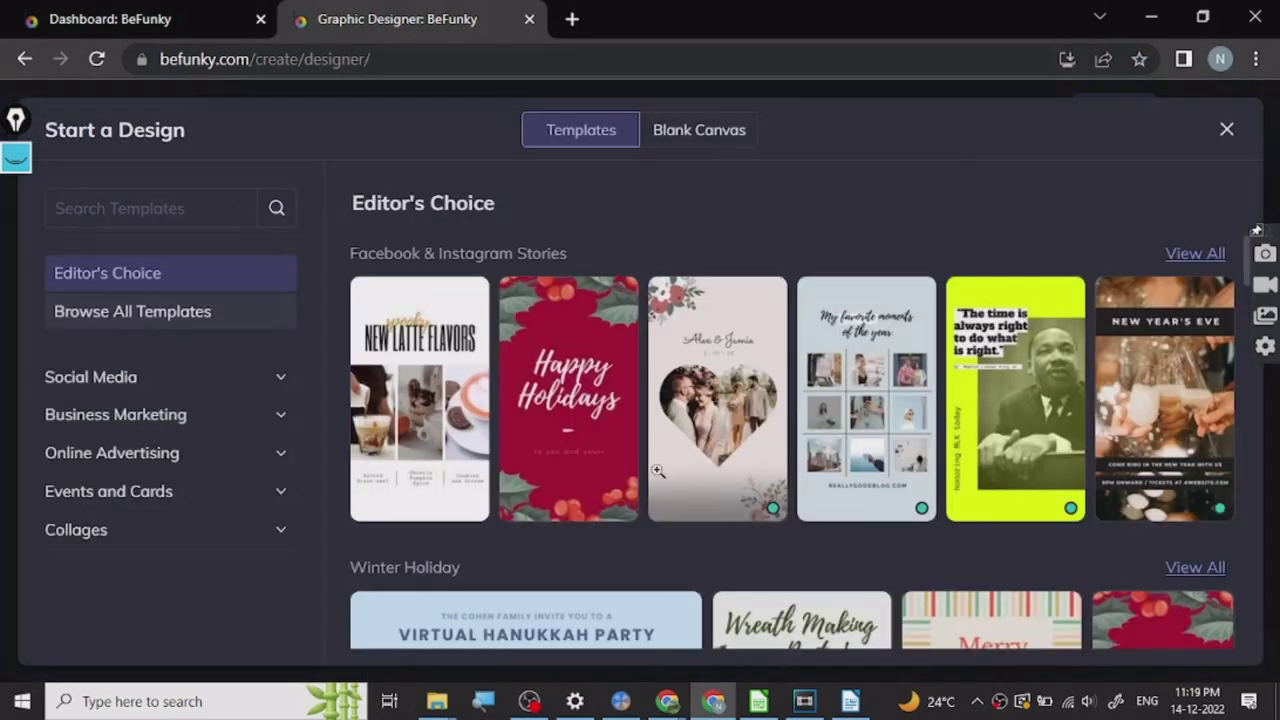
scroll(657, 471, "down", 15)
scroll(656, 474, "up", 13)
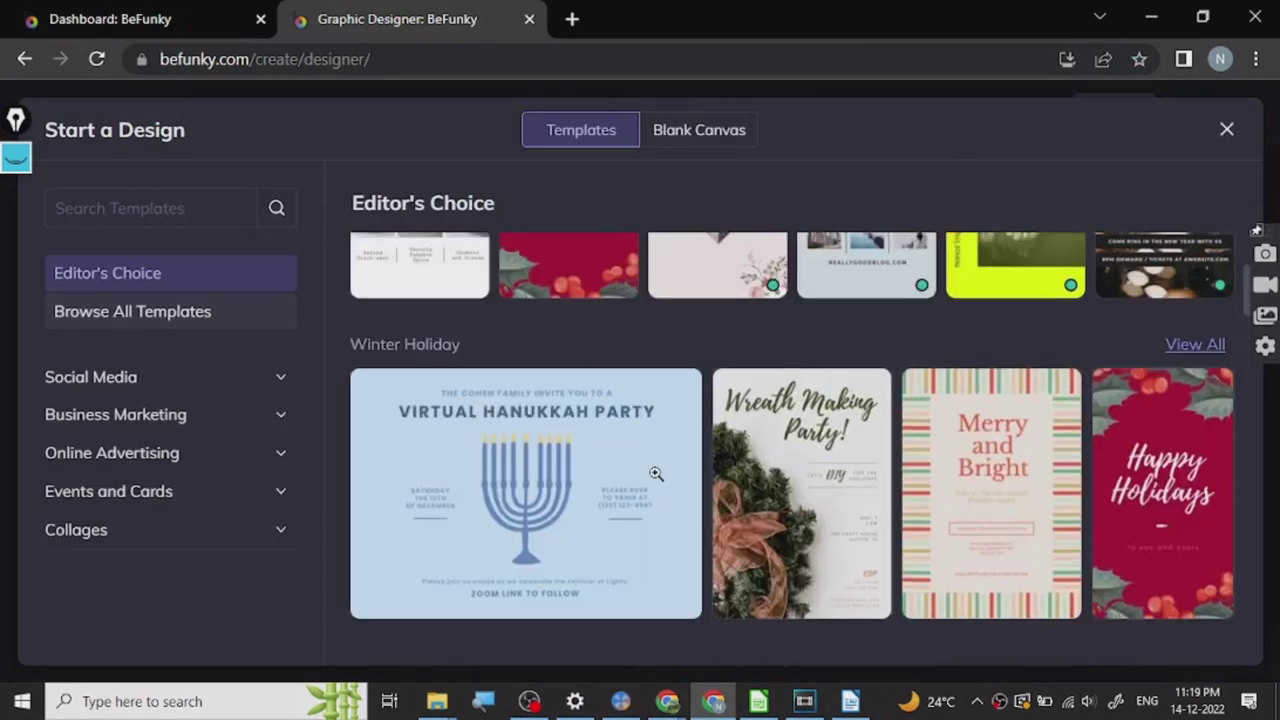
scroll(656, 474, "up", 2)
scroll(640, 440, "down", 6)
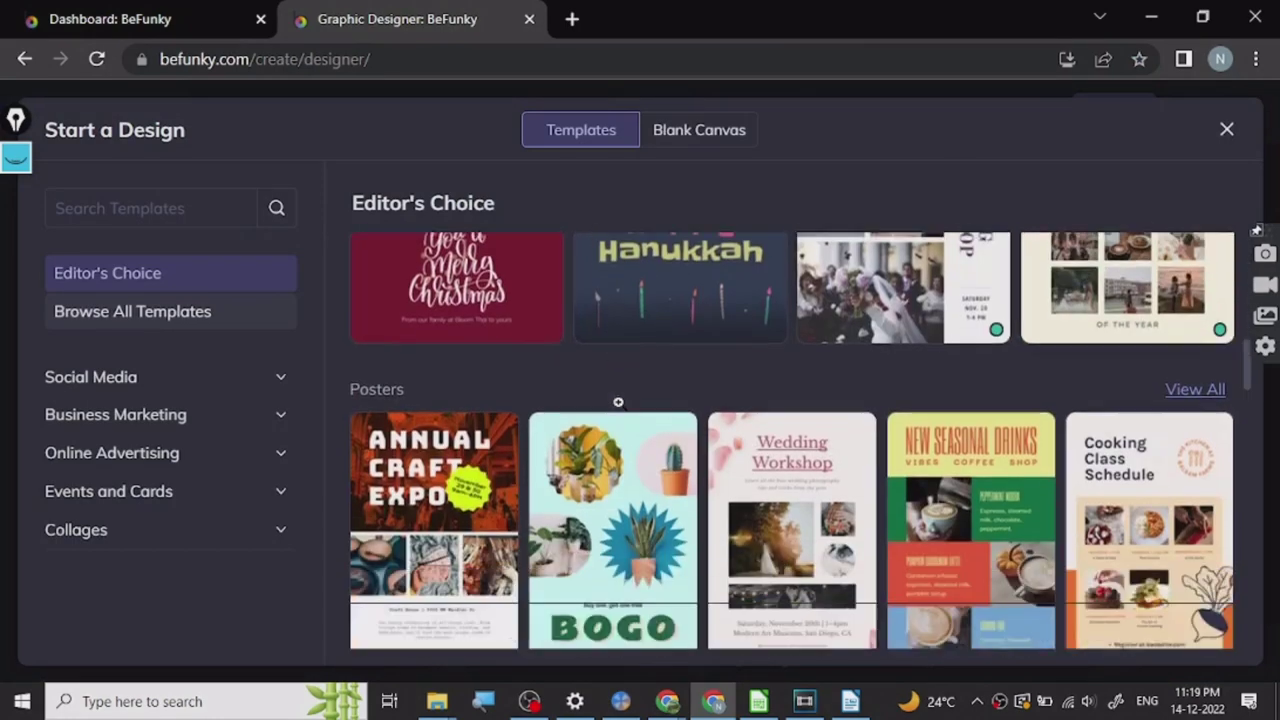
scroll(618, 402, "down", 12)
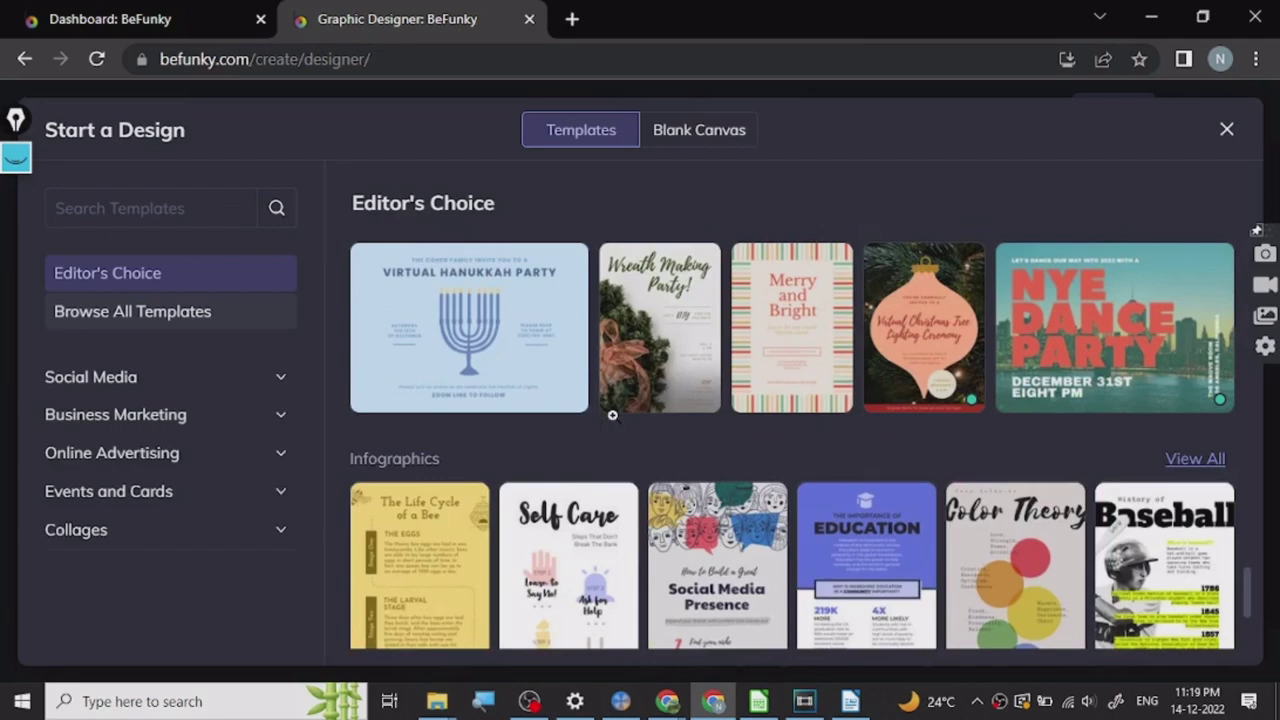
scroll(612, 415, "down", 2)
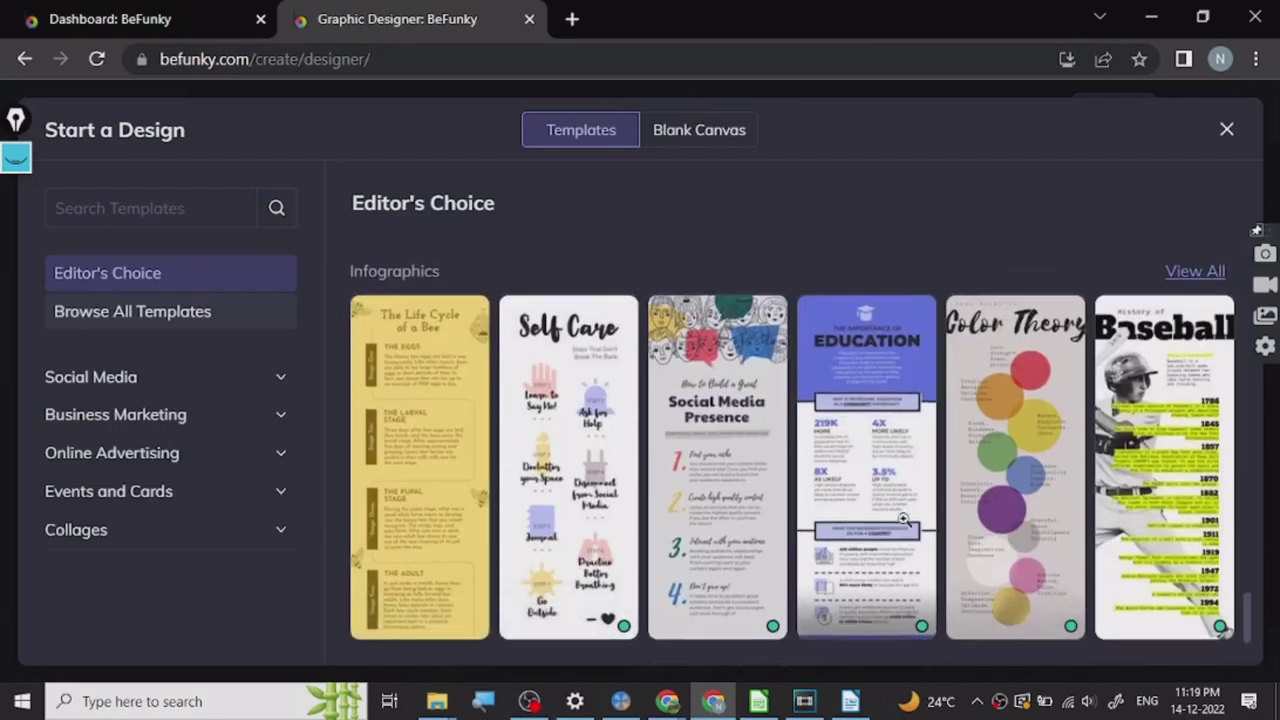
scroll(904, 520, "up", 12)
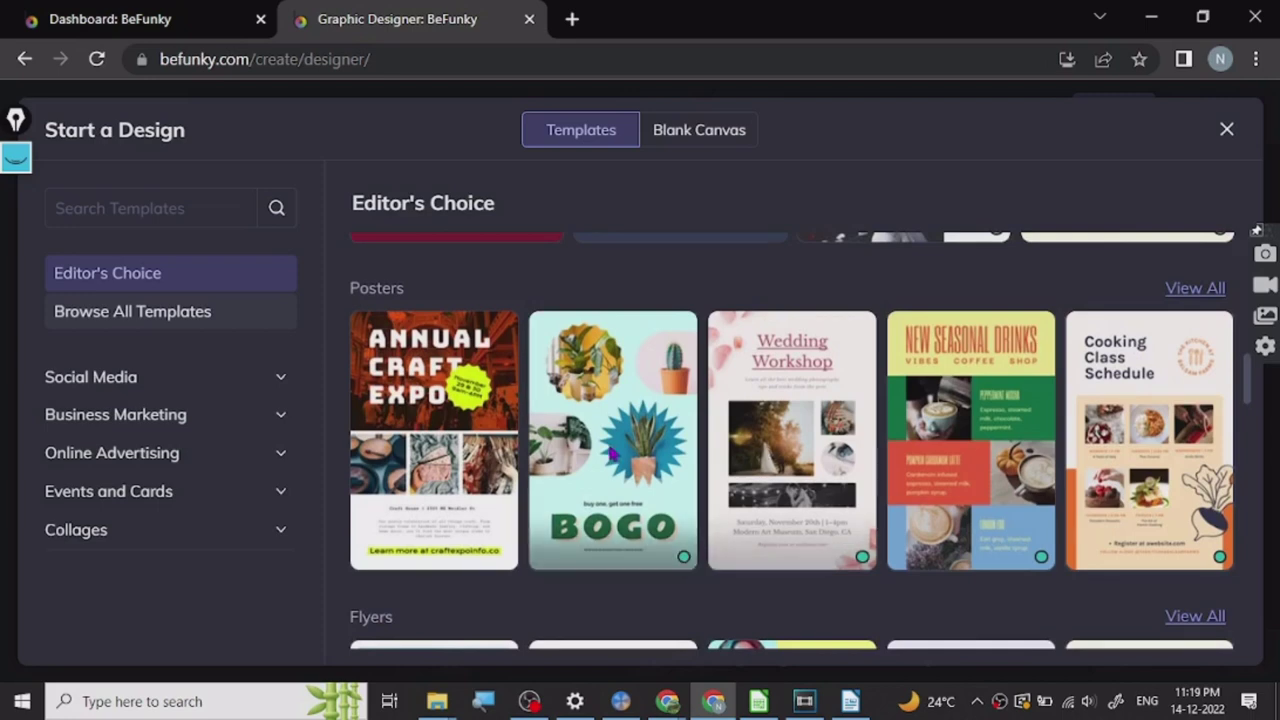
scroll(610, 450, "up", 6)
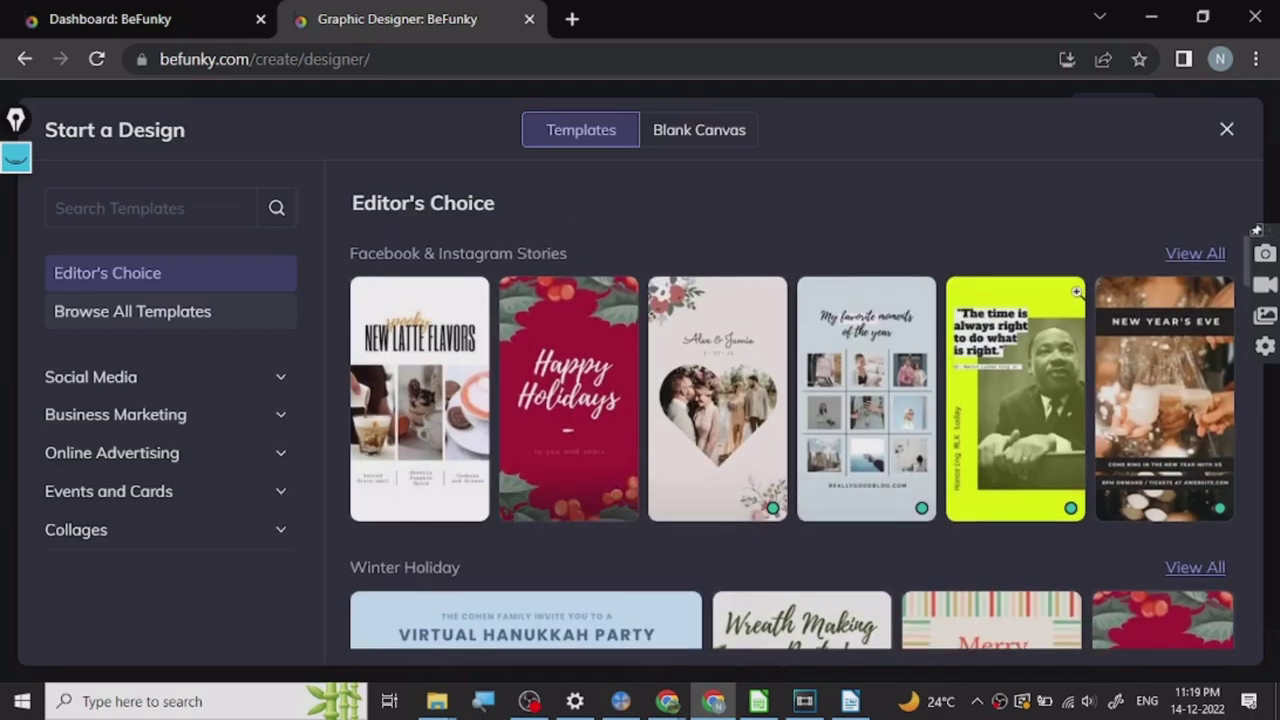
Step: Close the Graphic Designer's template picker and help, then switch to Collage Maker from the app list
left_click(1228, 130)
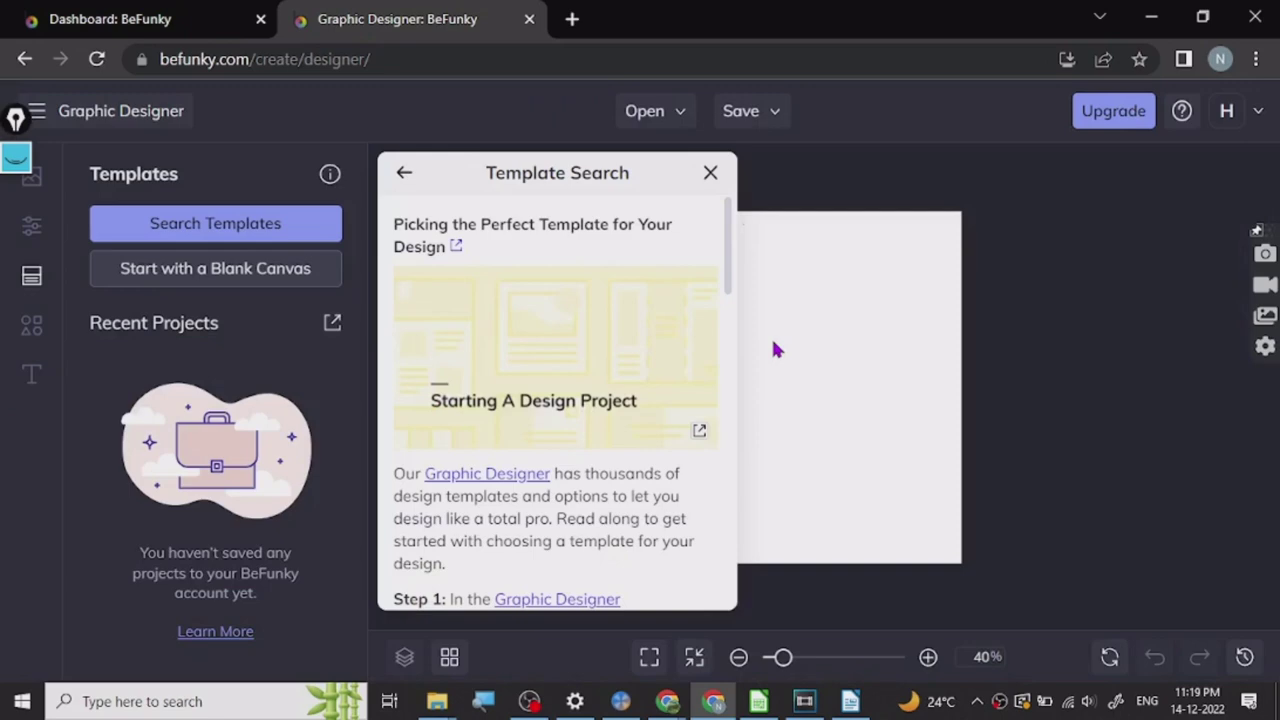
left_click(711, 173)
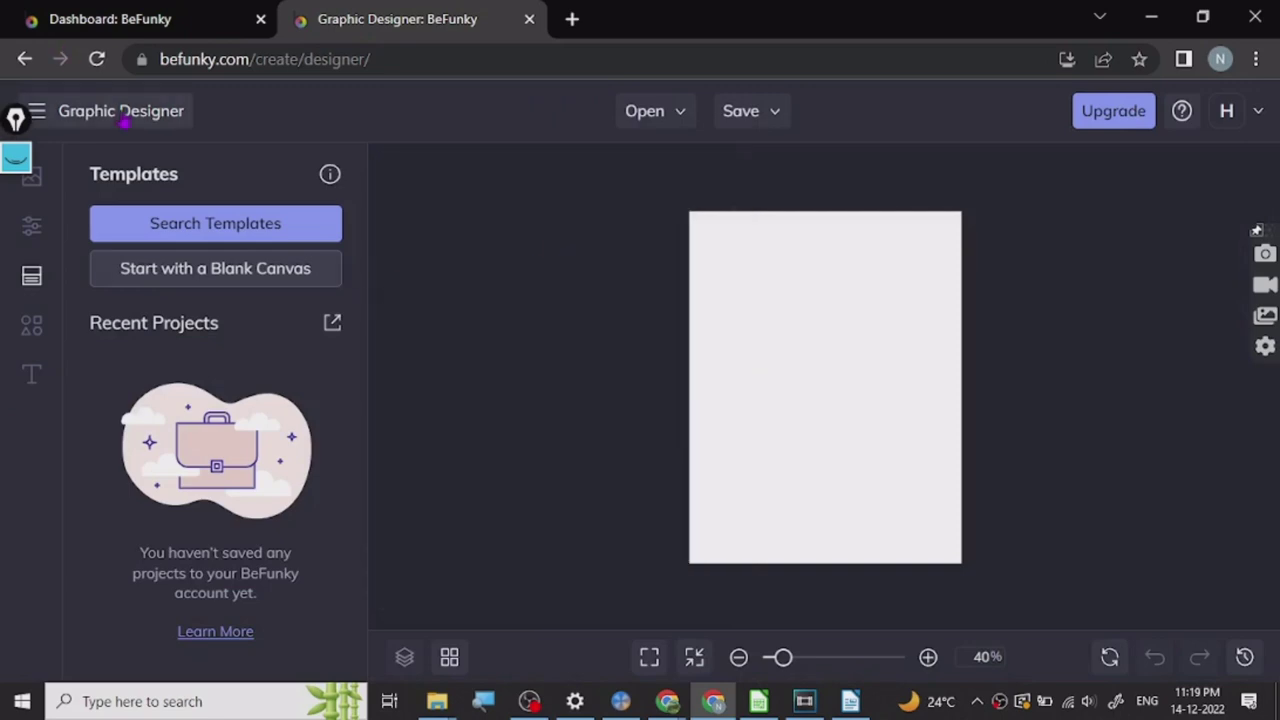
left_click(124, 114)
scroll(200, 505, "down", 2)
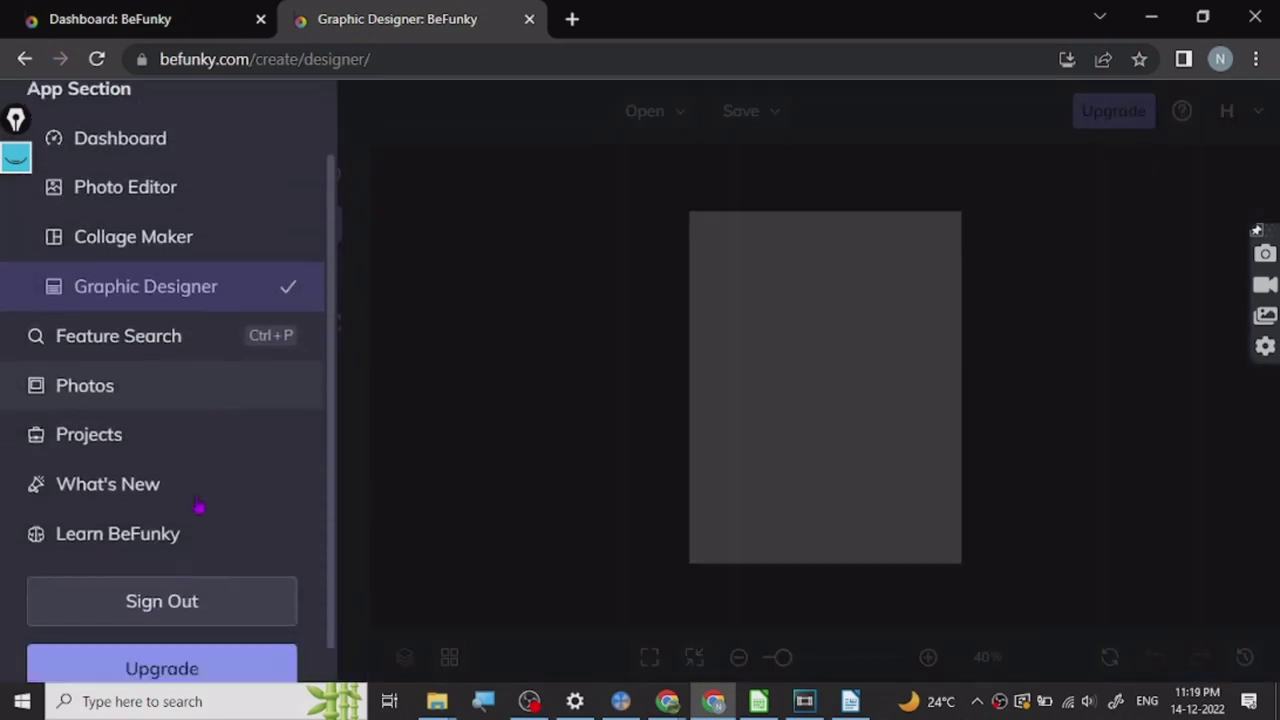
scroll(222, 520, "up", 2)
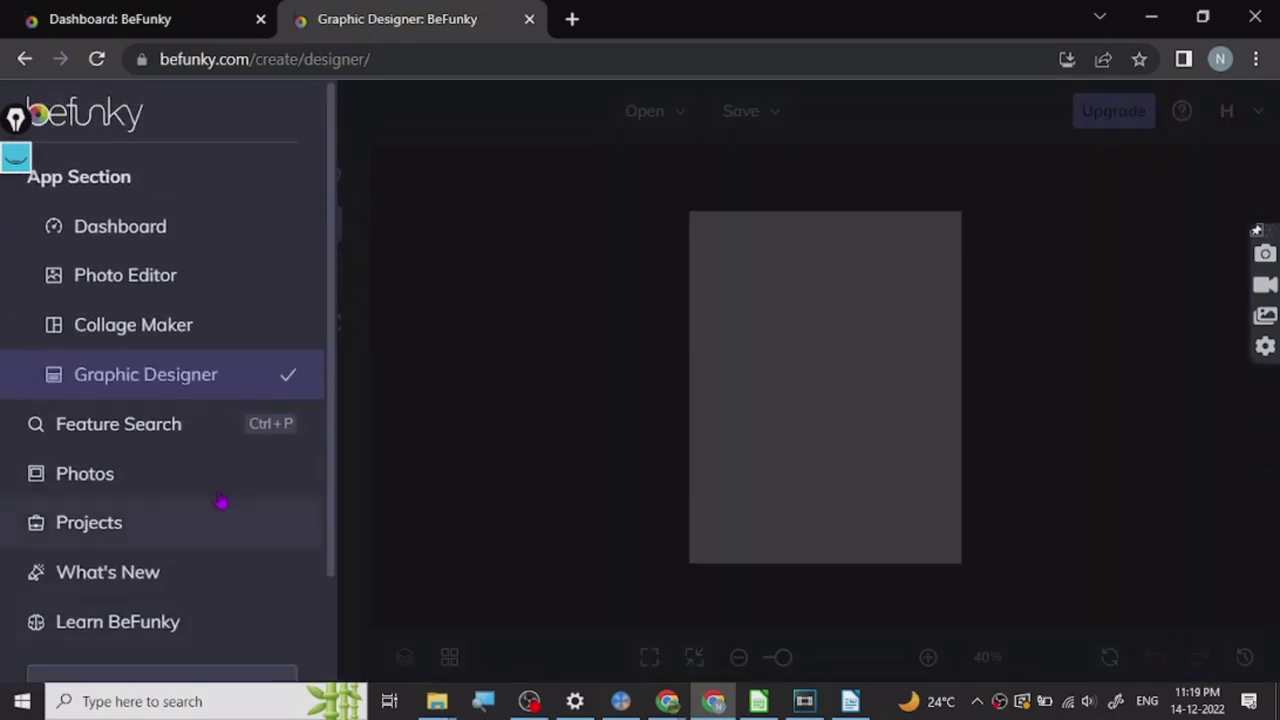
left_click(478, 308)
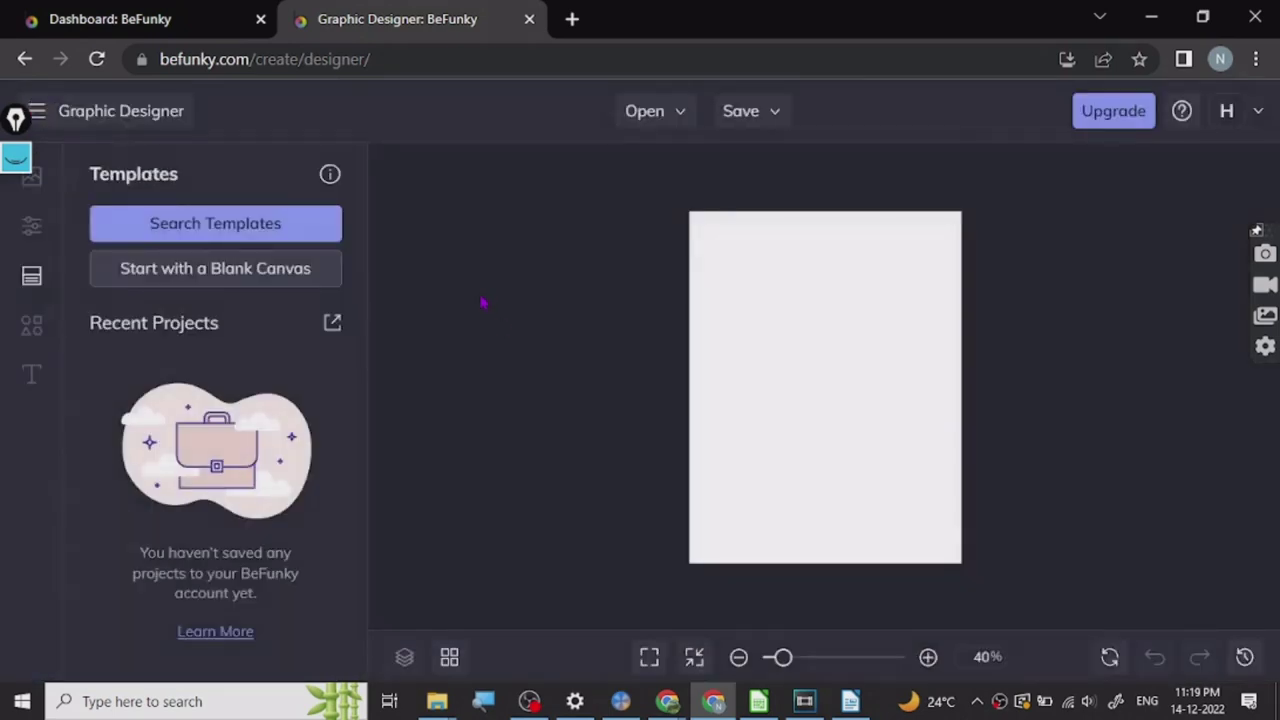
left_click(85, 112)
left_click(170, 325)
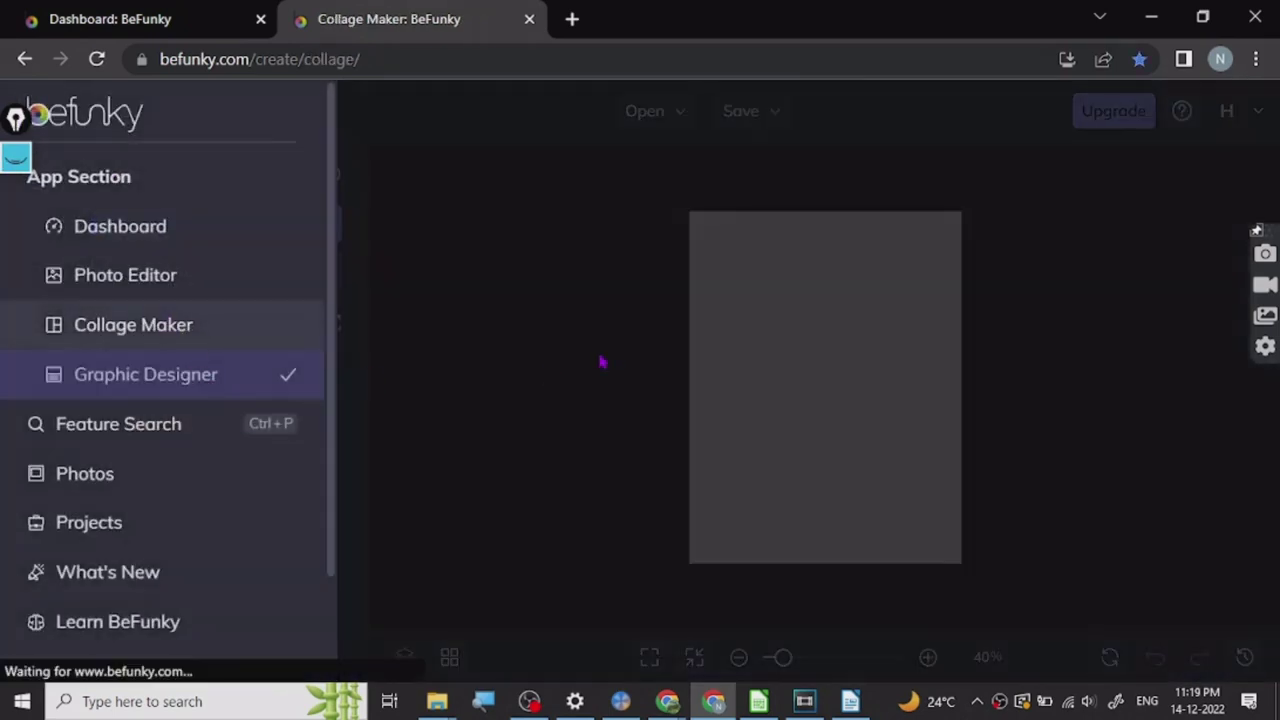